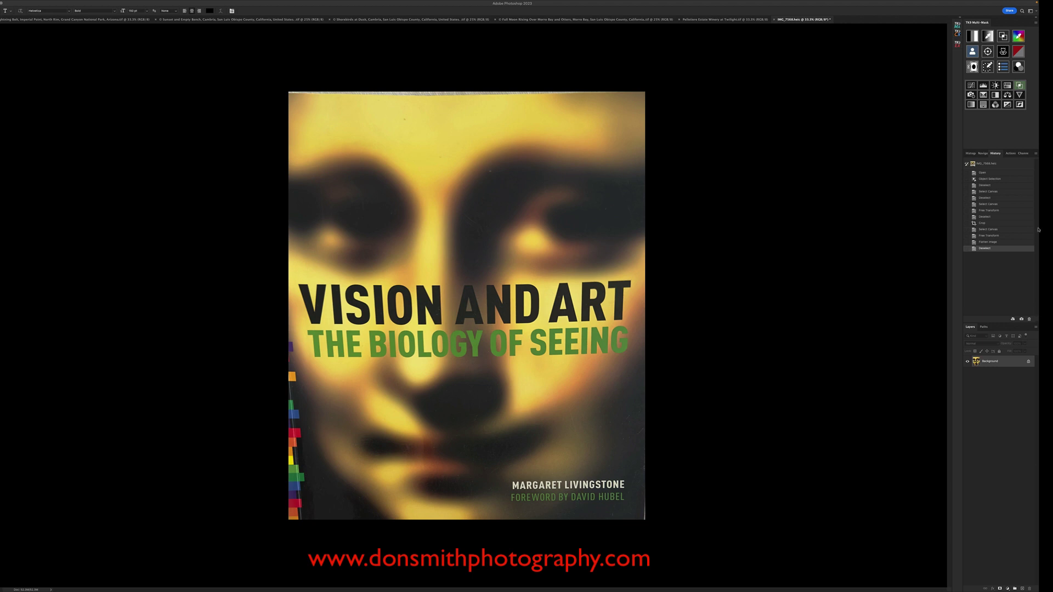
Step: Switch to the Estate Winery at Twilight image and remove its active selection
click(731, 20)
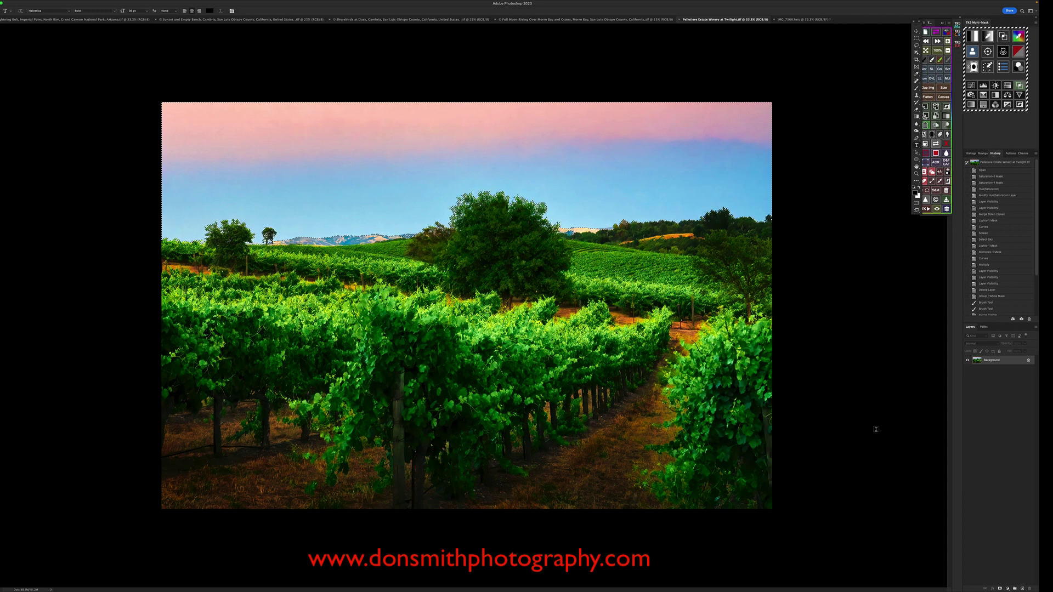
key(super+d)
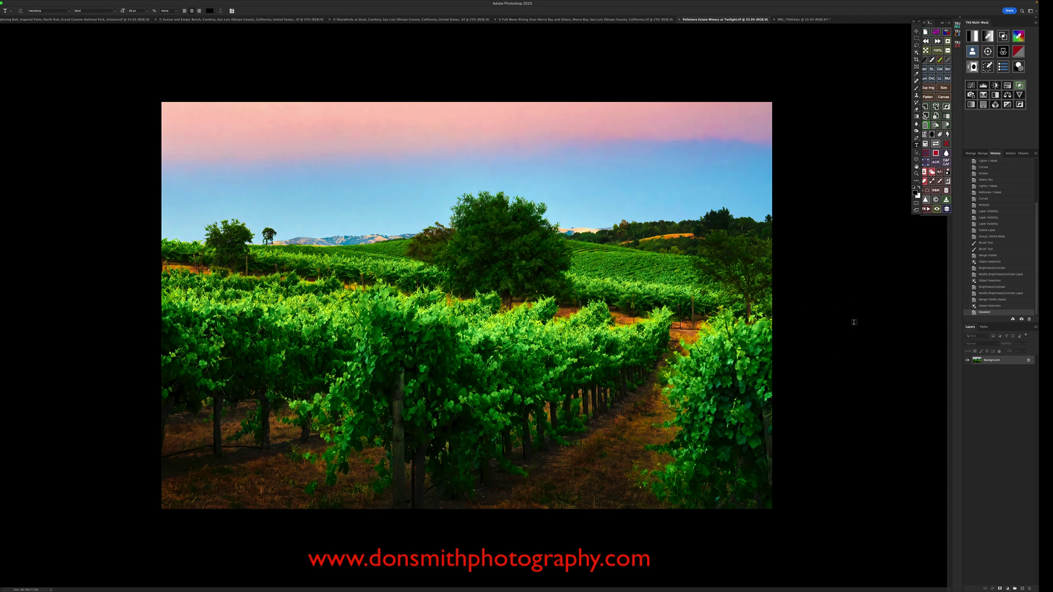
Step: Compare the vineyard photo against the custom white, black and medium gray canvas colors
right_click(853, 322)
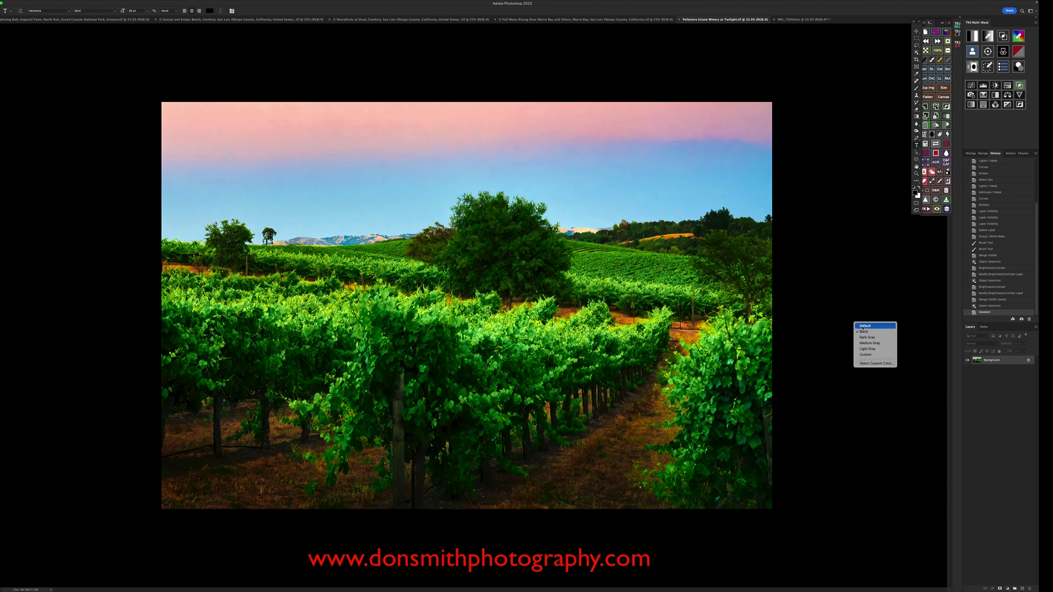
click(863, 356)
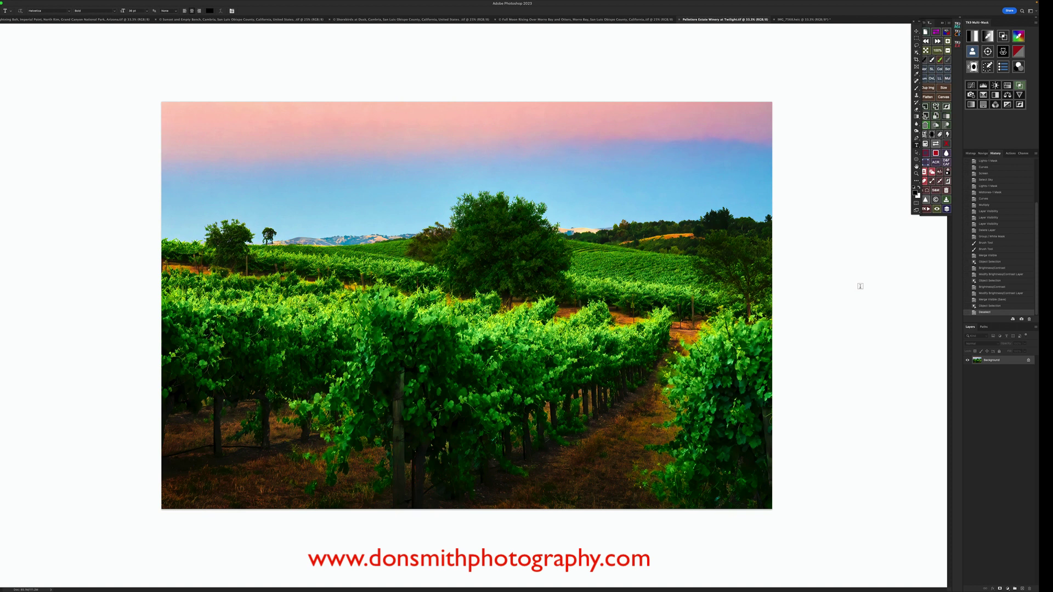
right_click(860, 286)
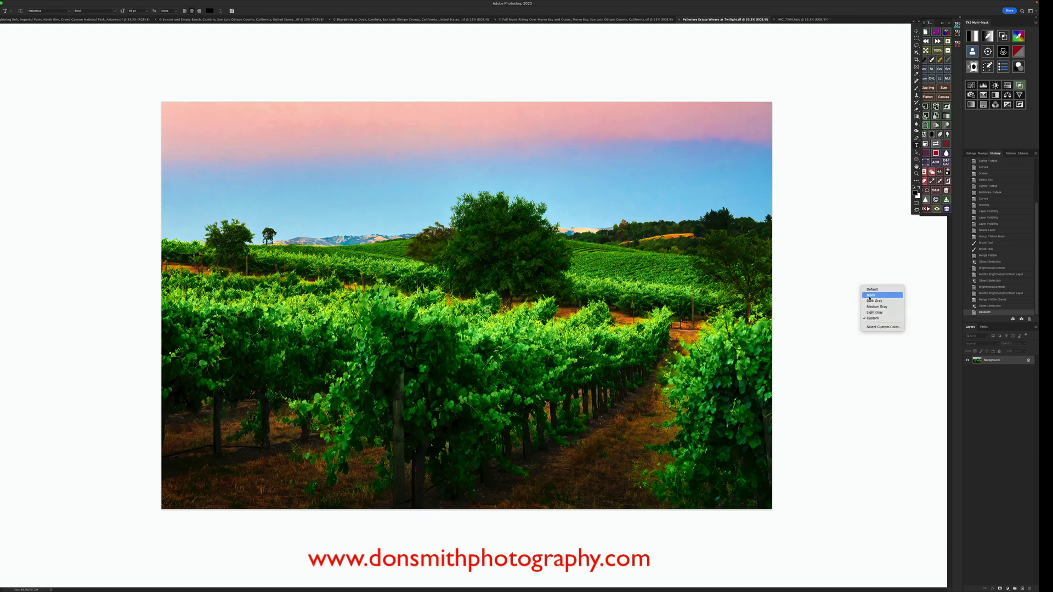
click(870, 296)
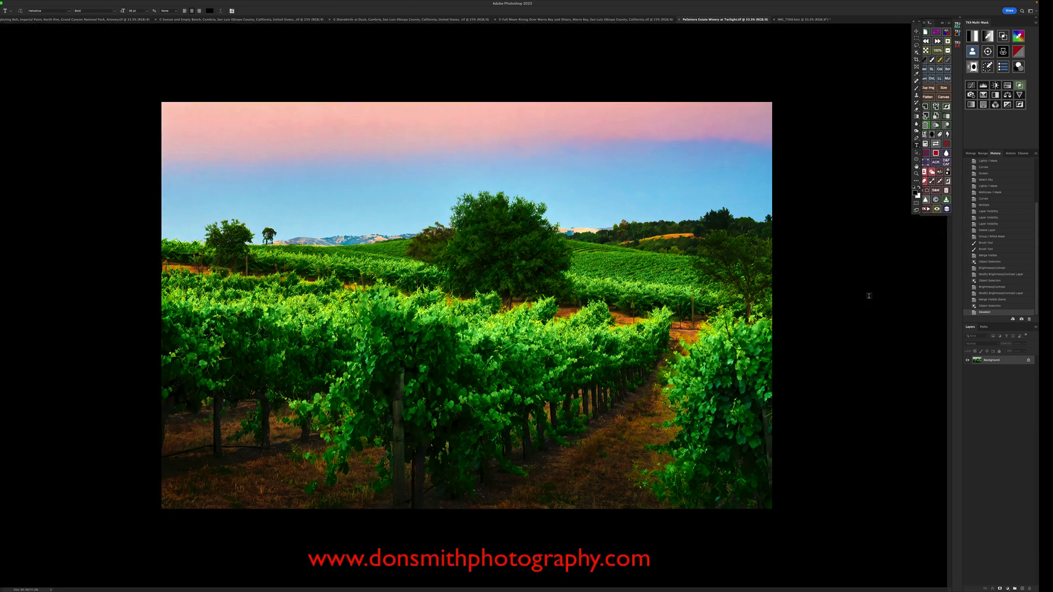
right_click(868, 295)
key(Escape)
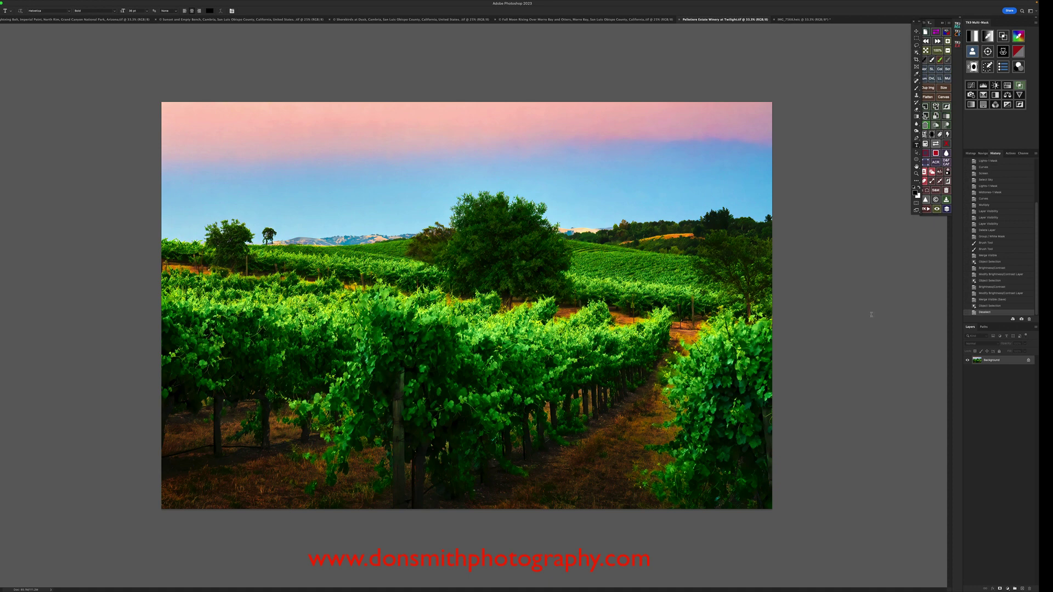
Step: View the custom canvas color in the color picker and cancel the dialog
right_click(871, 315)
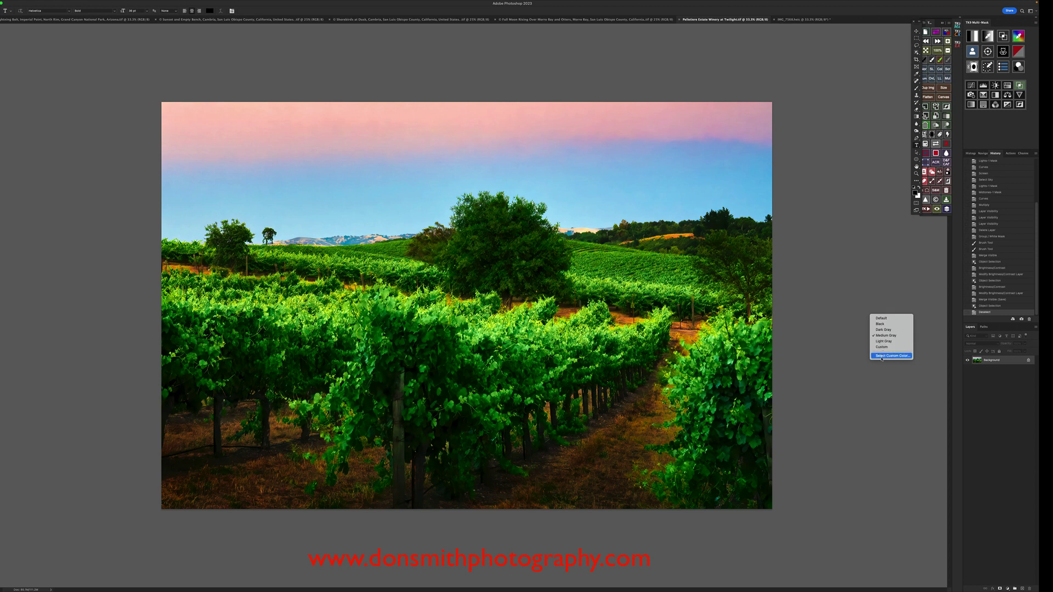
click(881, 356)
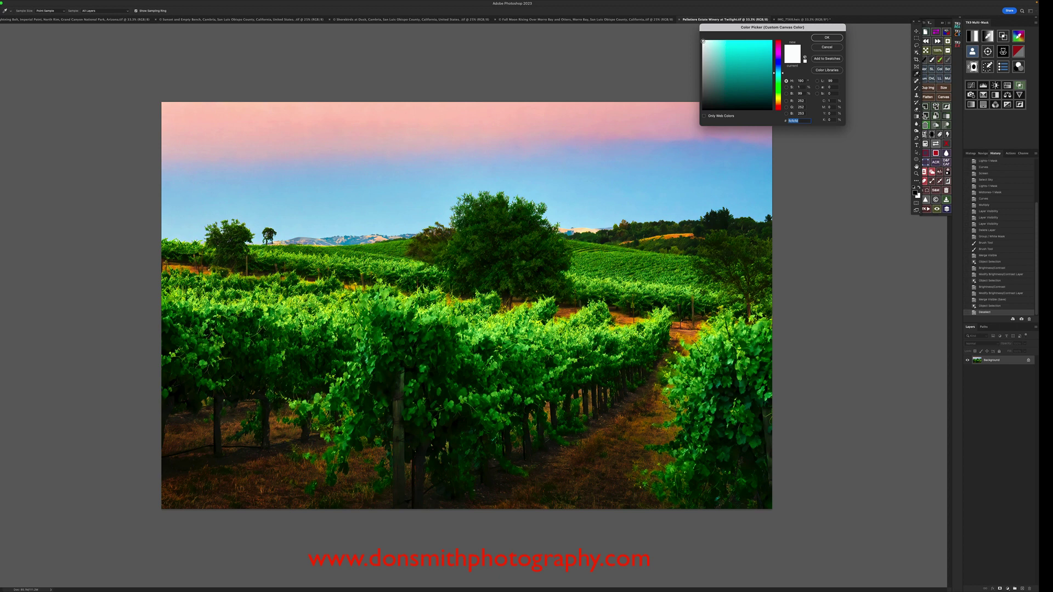
click(827, 47)
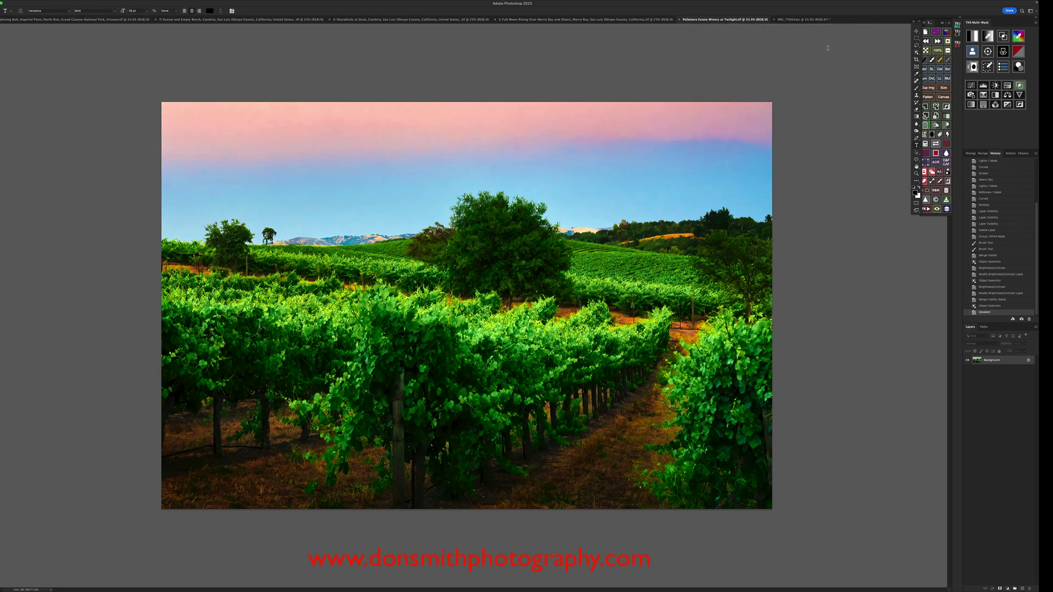
Step: Cycle the canvas color around the vineyard photo twice through custom white, medium gray and black
right_click(838, 344)
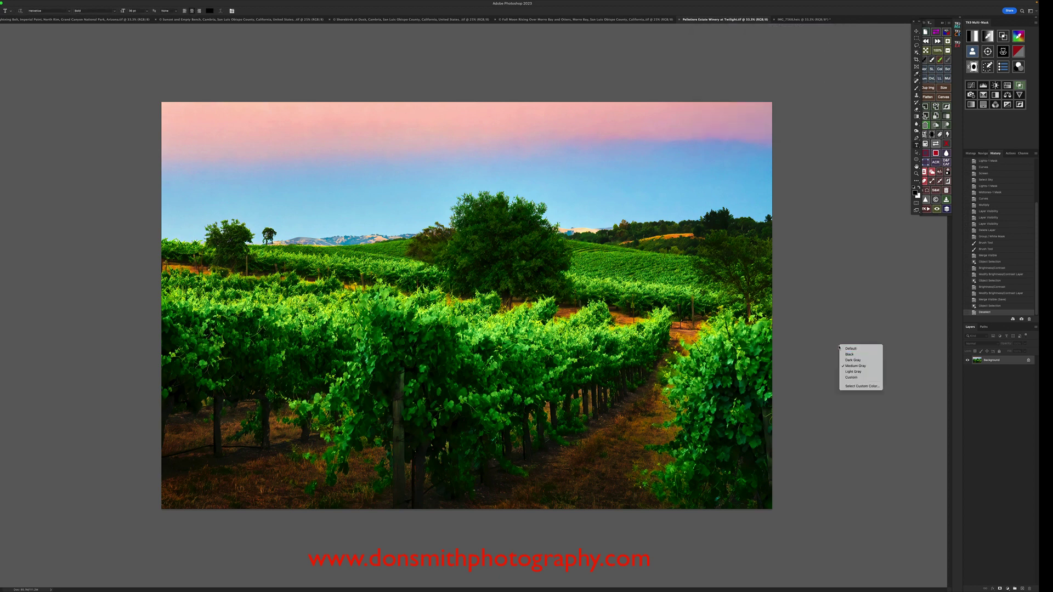
click(847, 378)
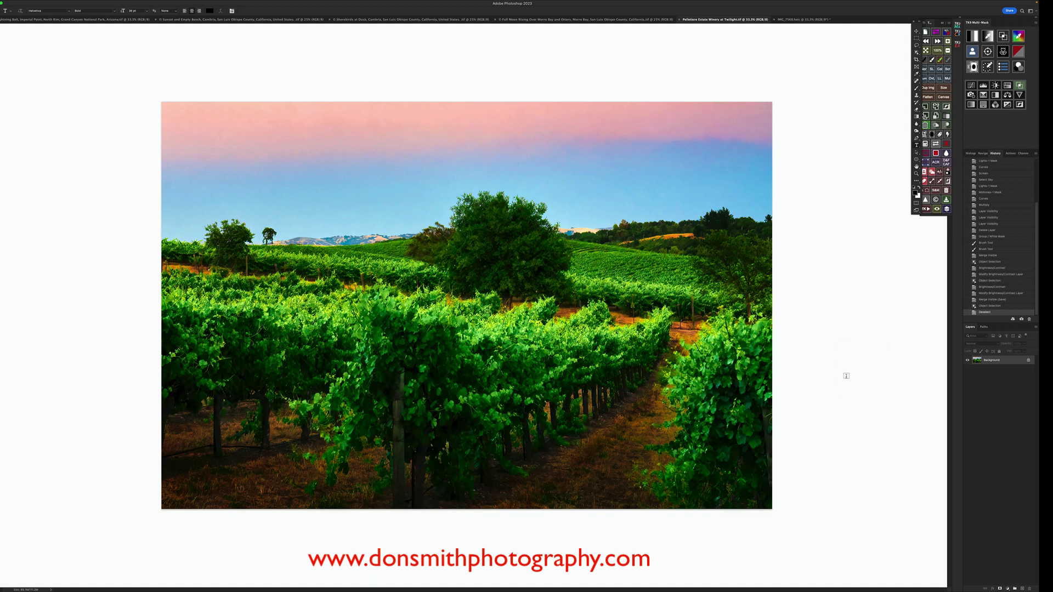
right_click(845, 376)
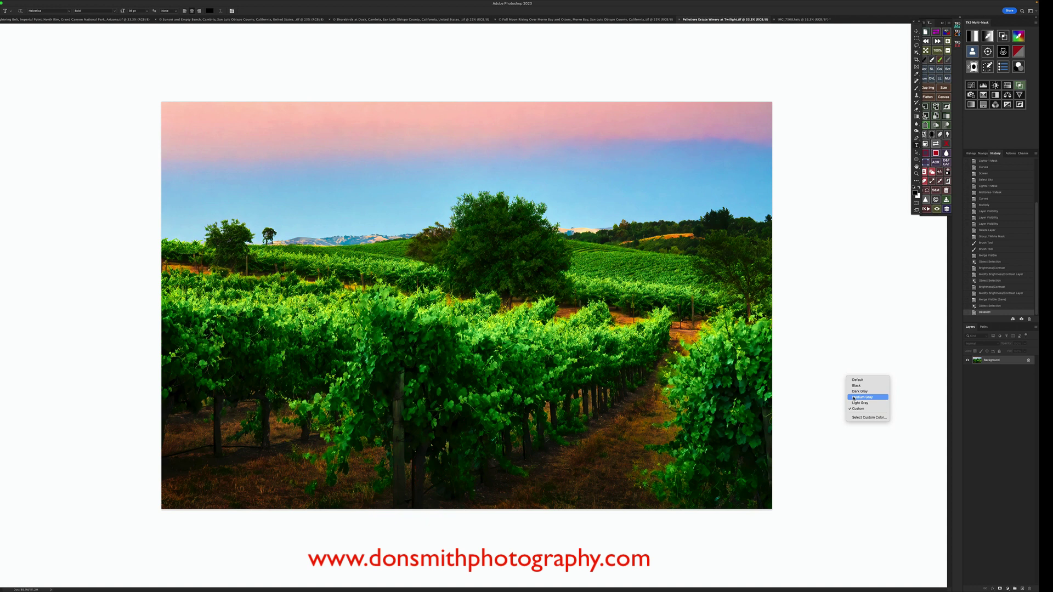
click(854, 398)
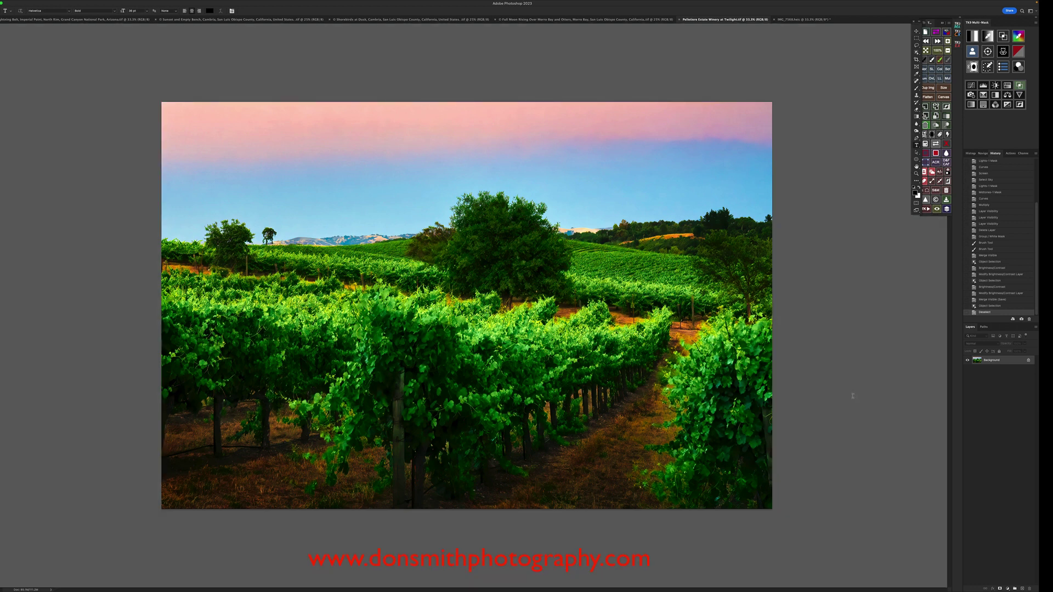
right_click(852, 396)
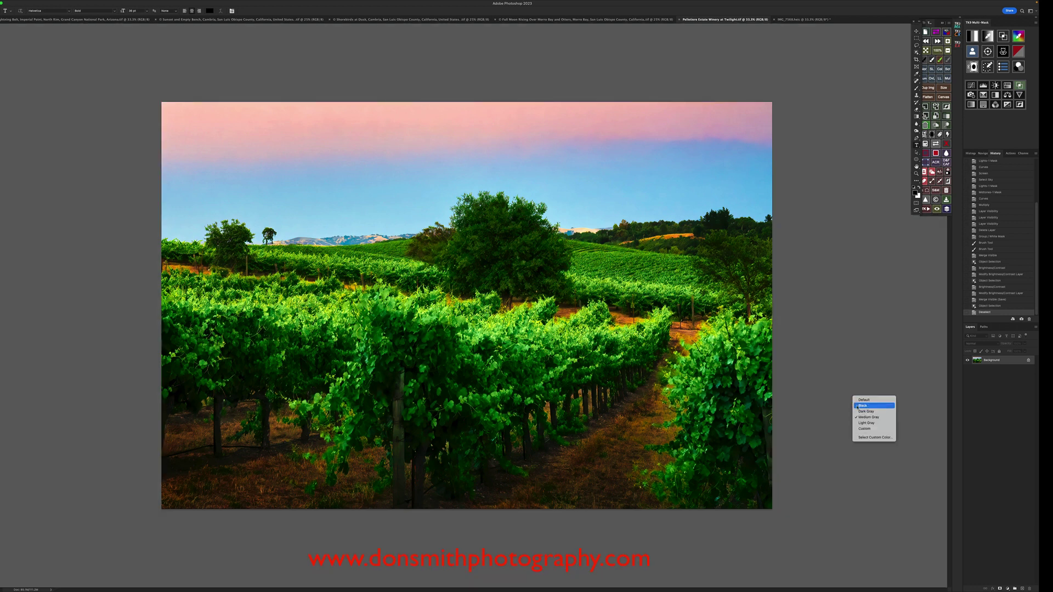
click(856, 405)
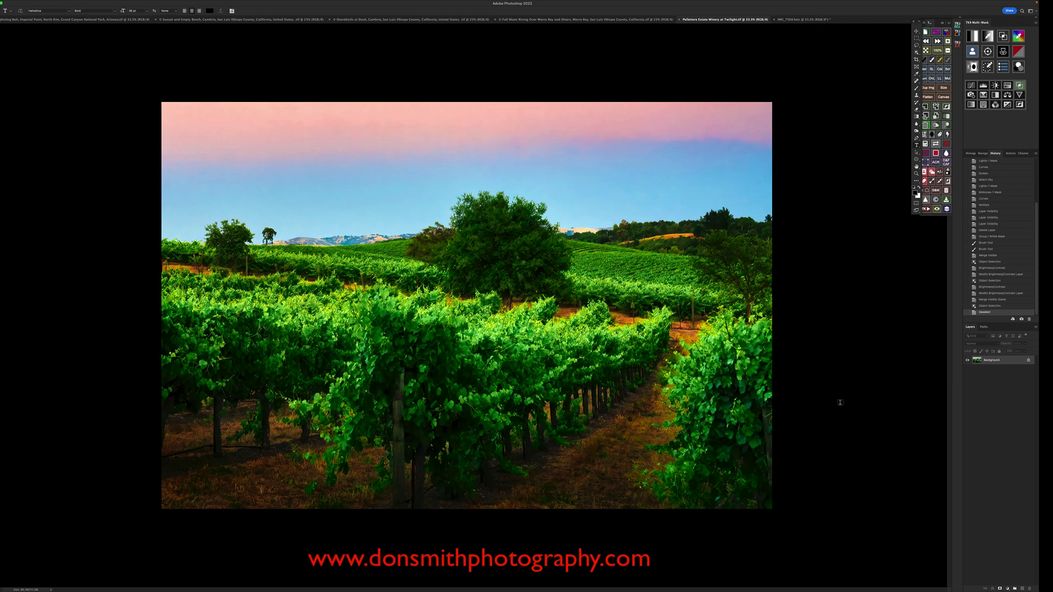
right_click(853, 381)
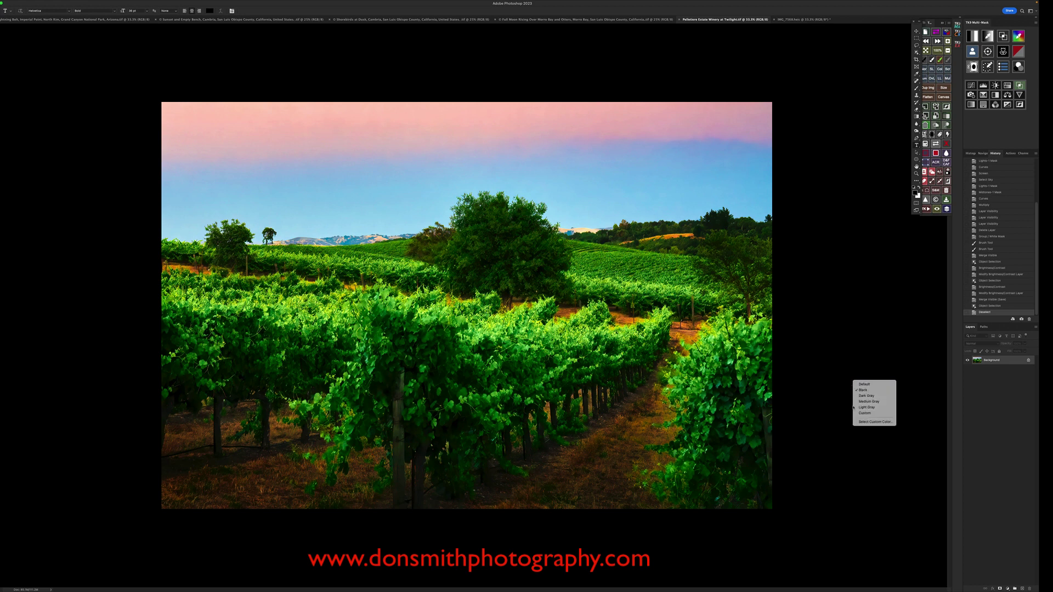
click(858, 413)
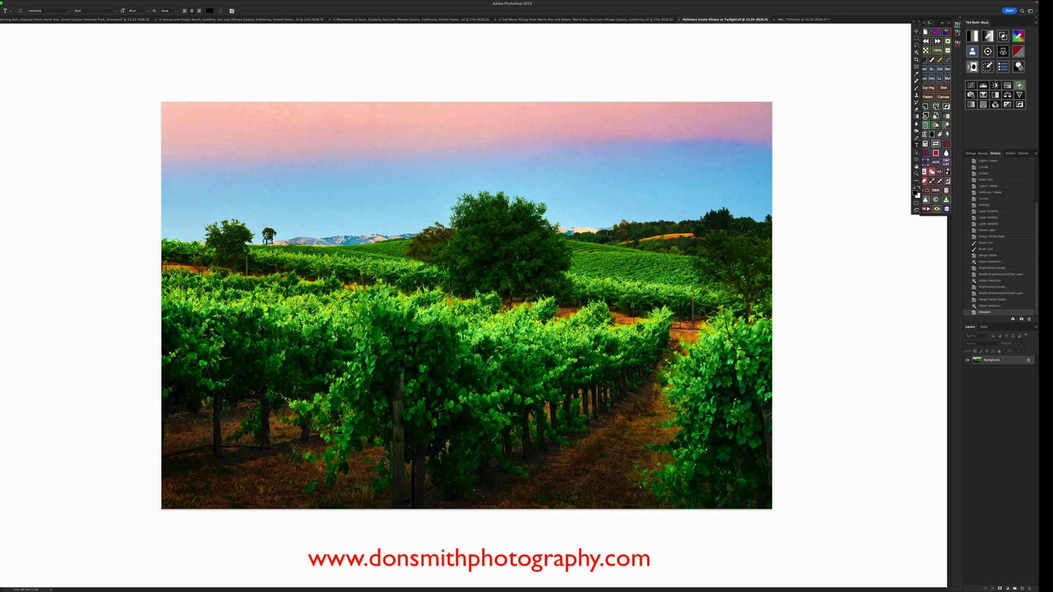
right_click(877, 371)
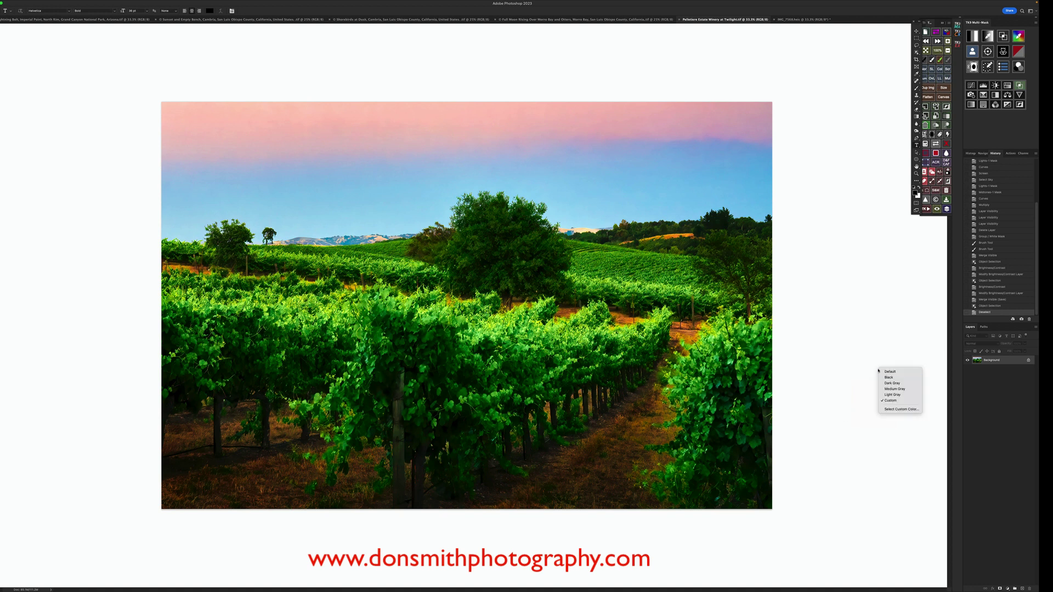
click(893, 389)
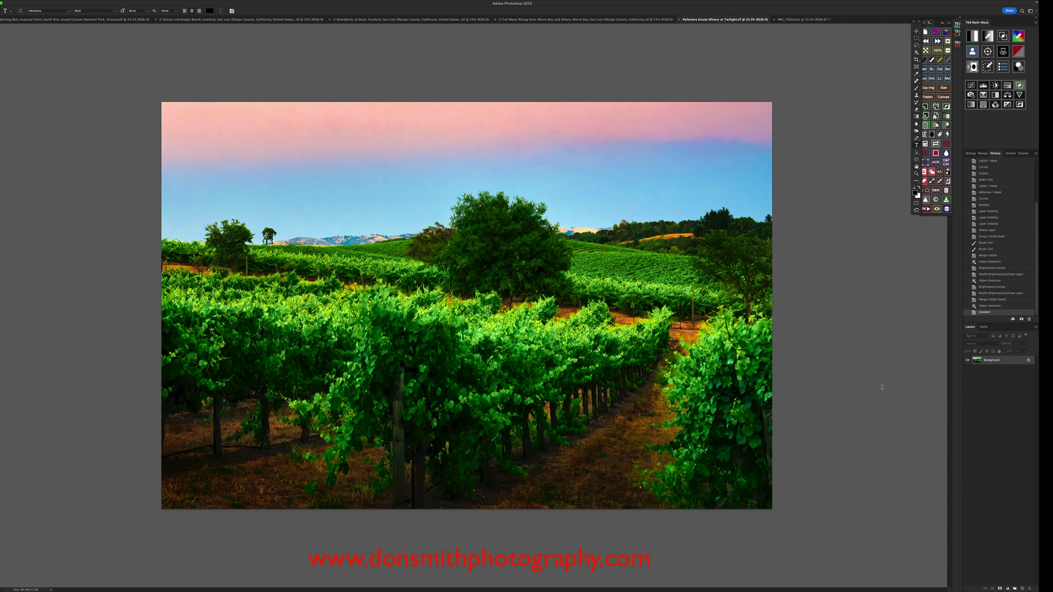
right_click(881, 387)
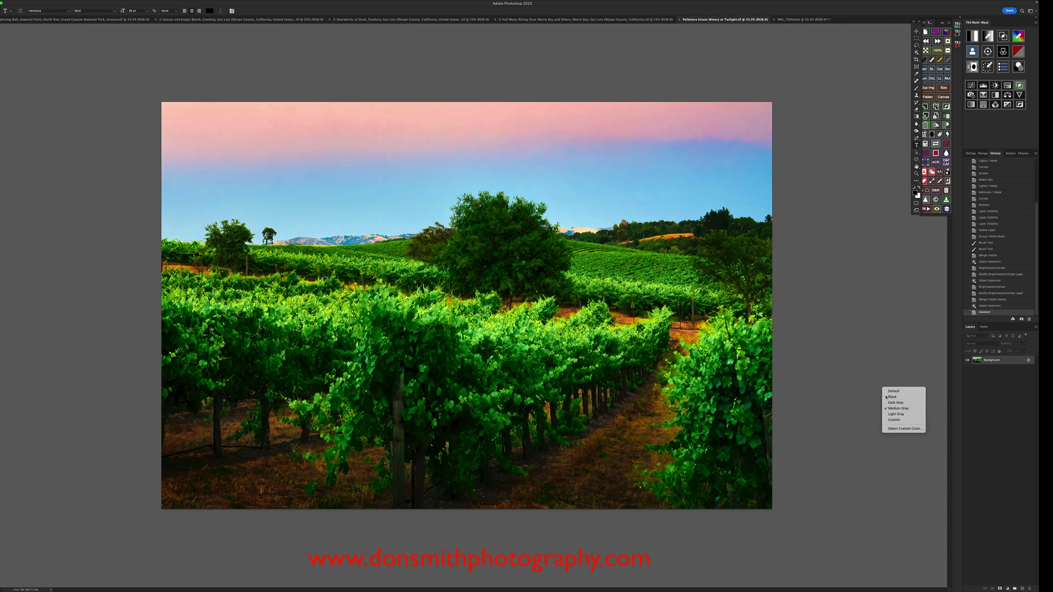
click(885, 396)
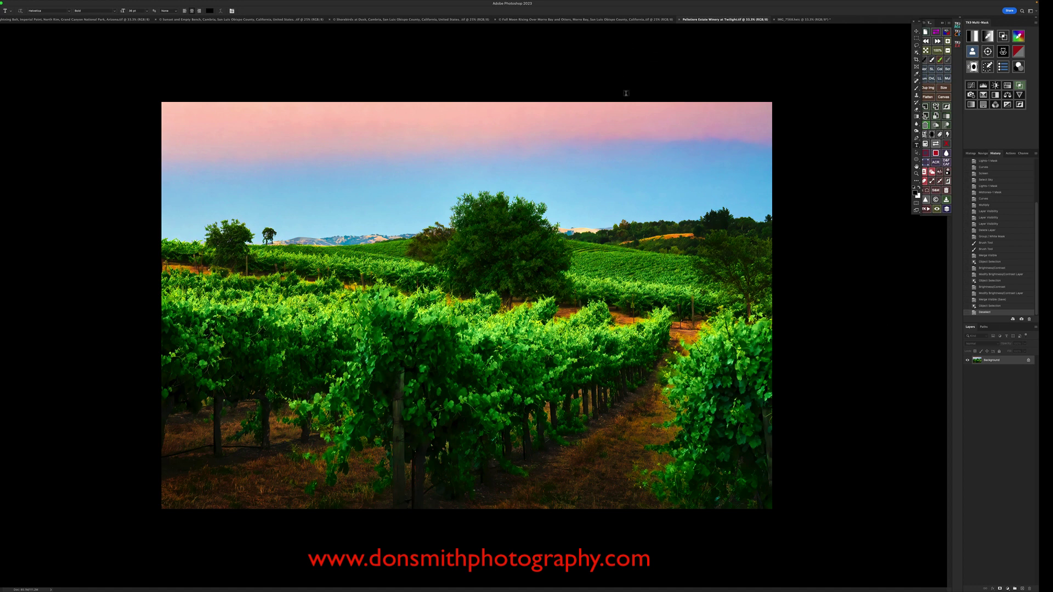
Step: Switch to the full moon over Morro Bay image and compare it against custom white, medium gray and black canvas colors
click(591, 20)
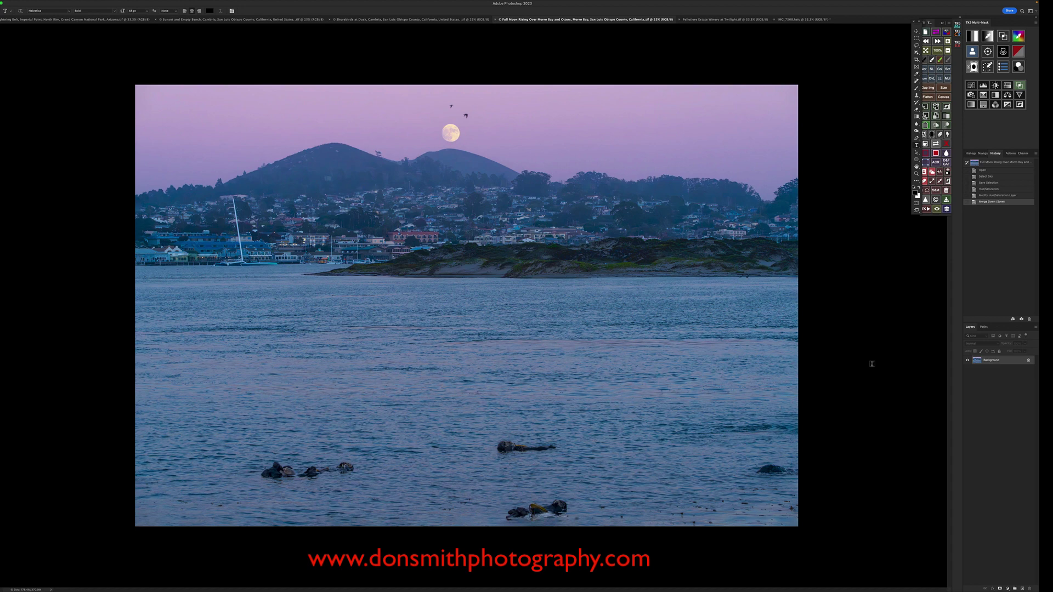
right_click(872, 365)
click(888, 396)
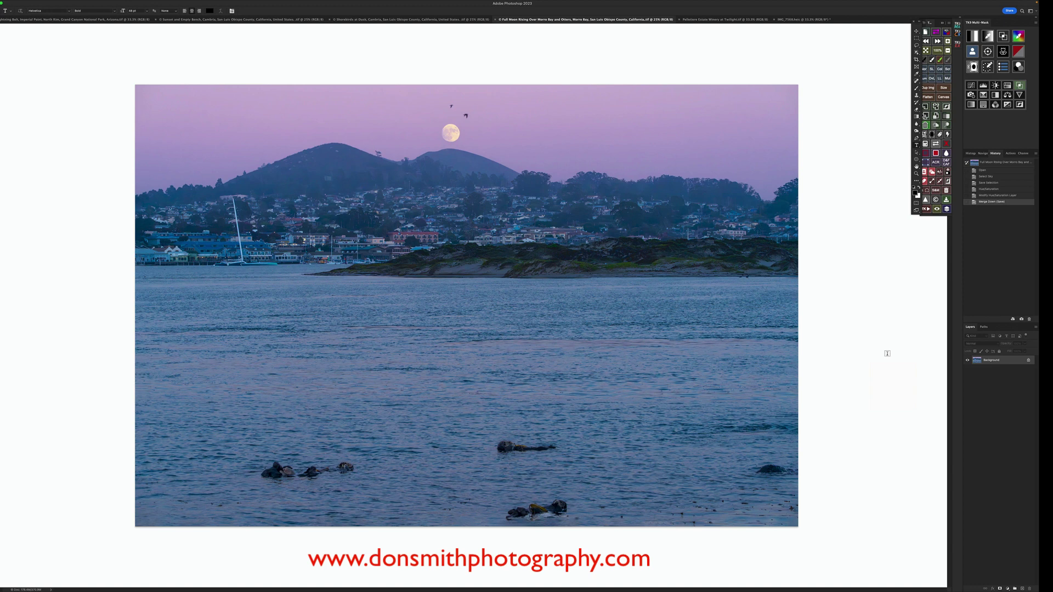
right_click(887, 353)
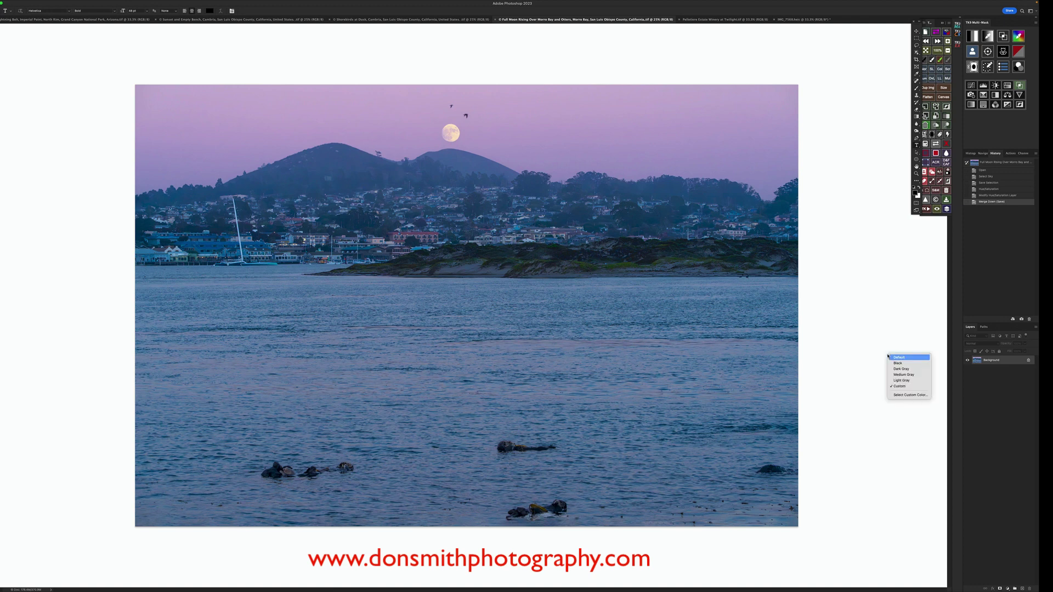
click(899, 375)
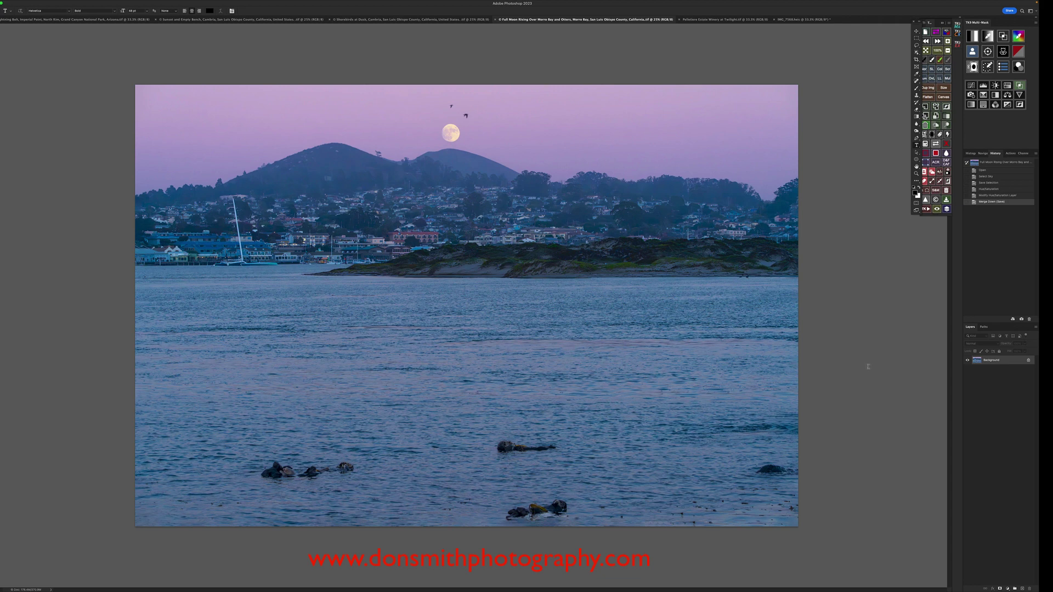
right_click(870, 365)
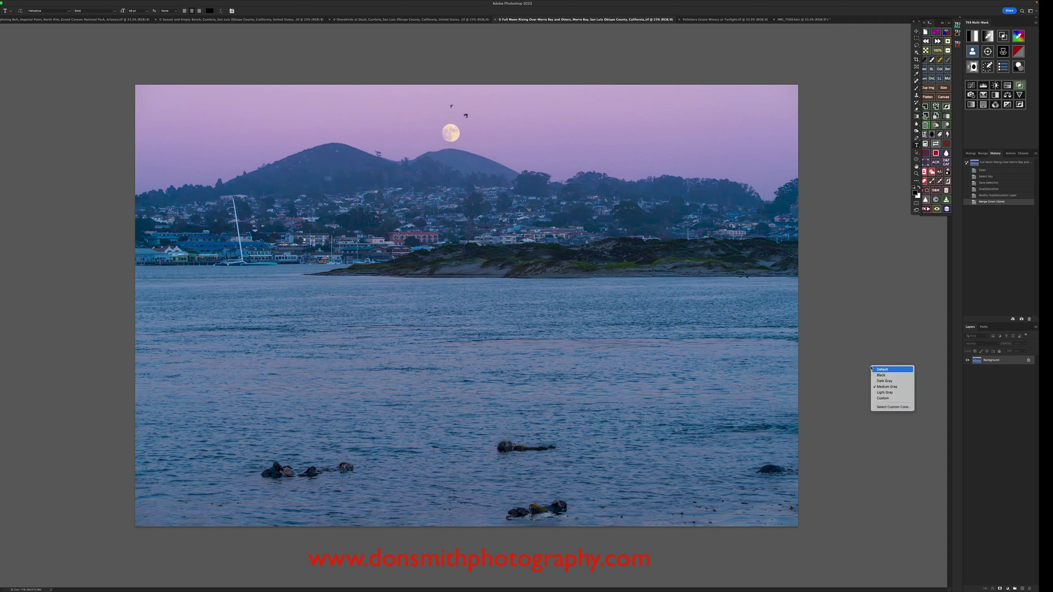
click(876, 375)
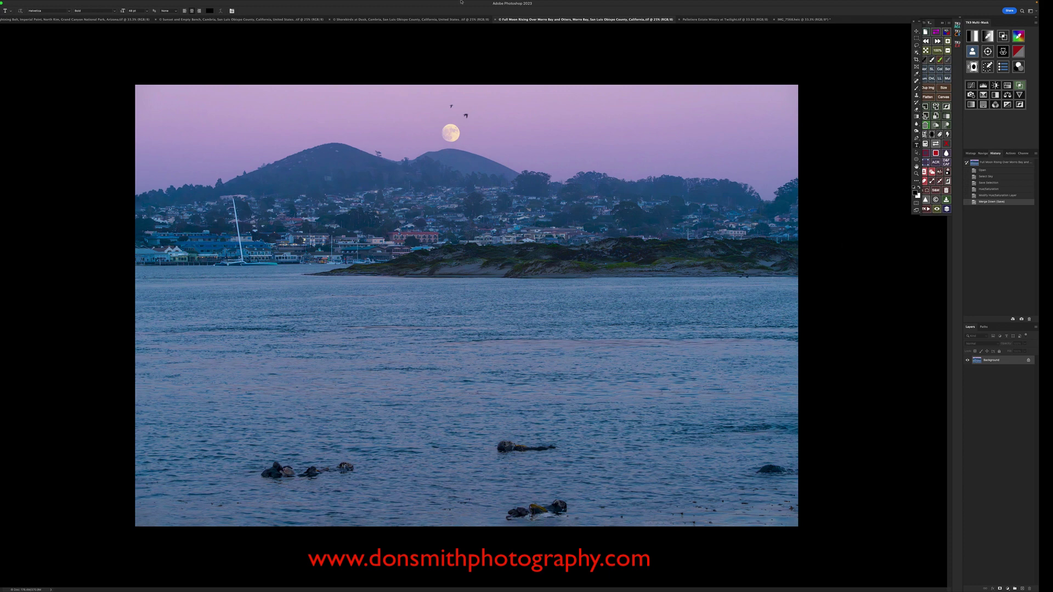
Step: Switch to the Shorebirds at Dusk image and examine it at thumbnail size and fitted to the screen
click(417, 21)
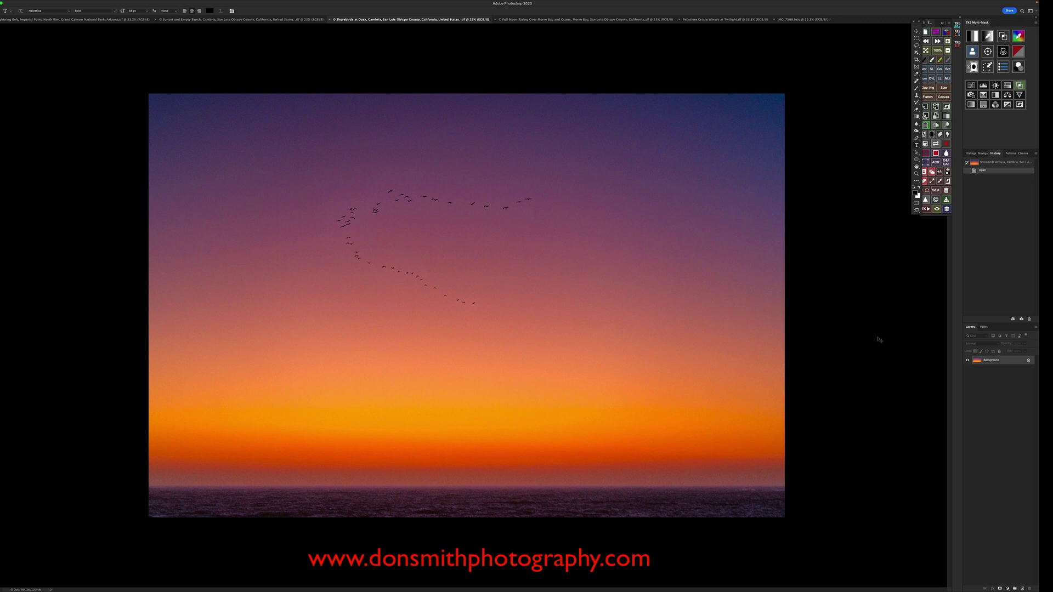
key(super+minus)
key(super+minus)
key(super+minus)
key(super+minus)
key(super+minus)
key(super+minus)
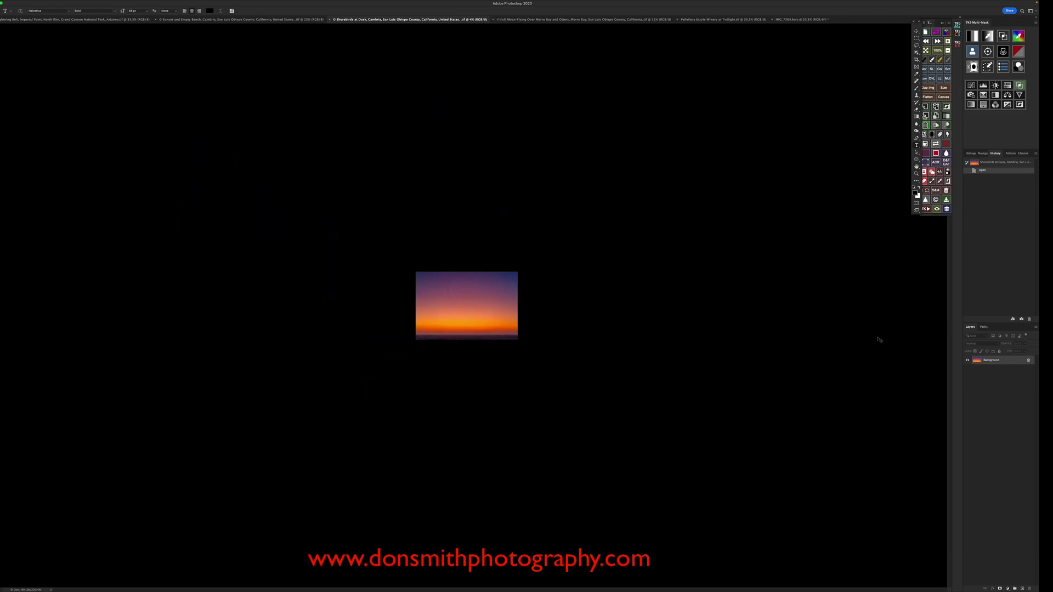
key(super+minus)
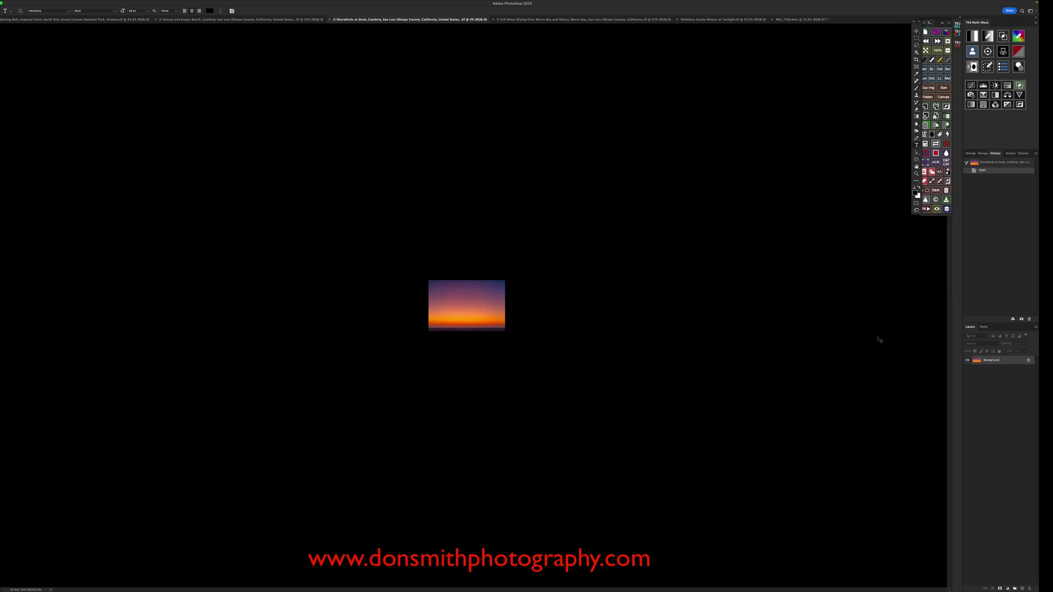
key(super+0)
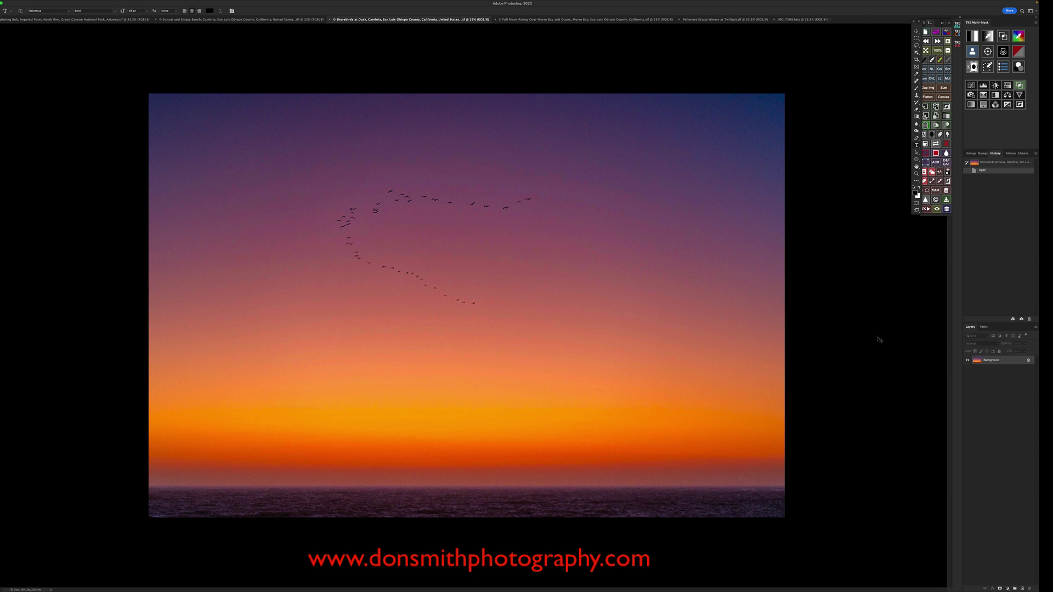
Step: Shrink the Shorebirds at Dusk view to thumbnail size and set the surrounding canvas color to medium gray
key(super+minus)
key(super+minus)
key(super+minus)
key(super+minus)
key(super+minus)
key(super+minus)
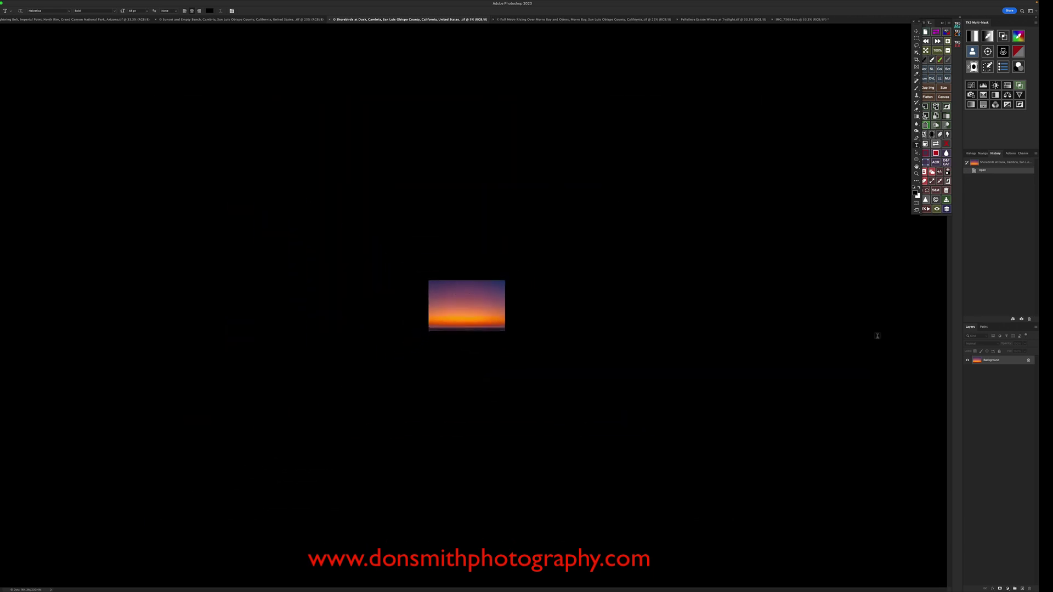
right_click(836, 322)
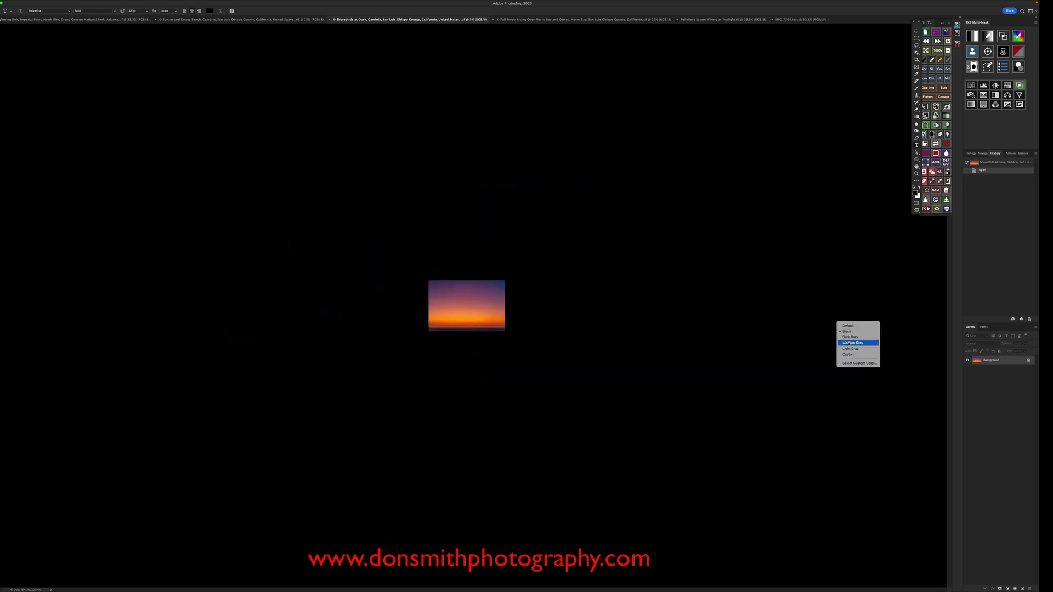
click(847, 343)
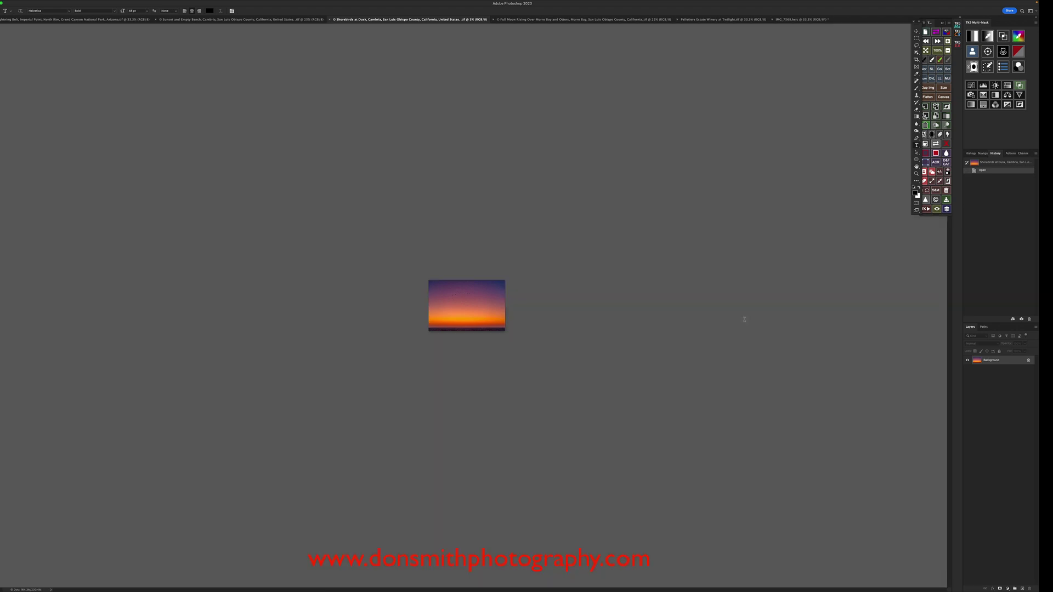
Step: Enlarge the Shorebirds at Dusk view from thumbnail size to examine the photo against the medium gray canvas
key(super+equal)
key(super+equal)
key(super+equal)
key(super+equal)
key(super+equal)
key(super+equal)
key(super+equal)
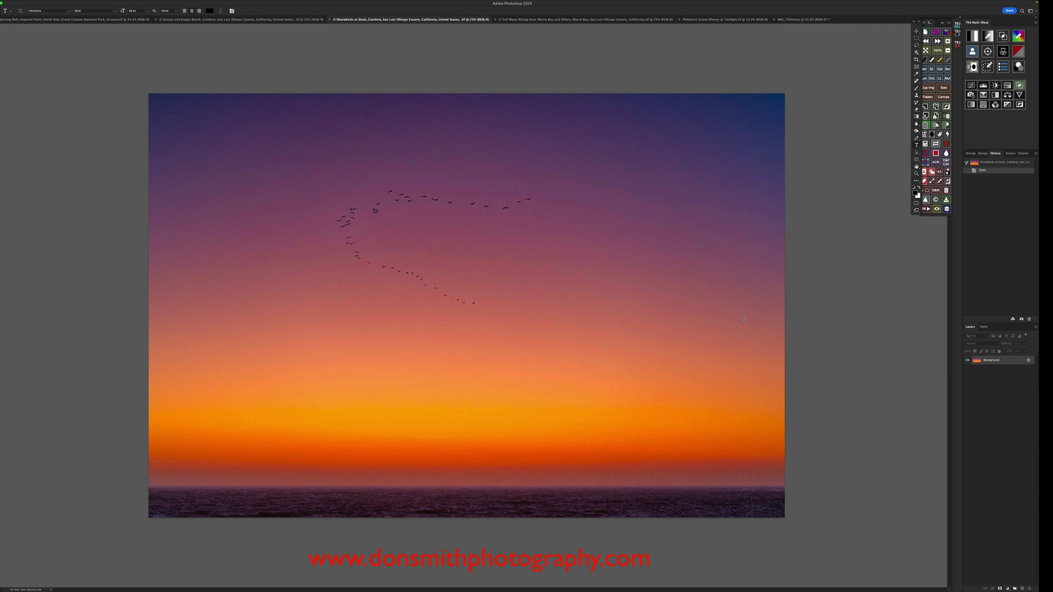
Step: Set the canvas color around the Shorebirds at Dusk image to black and compare the photo at thumbnail and enlarged size
right_click(858, 302)
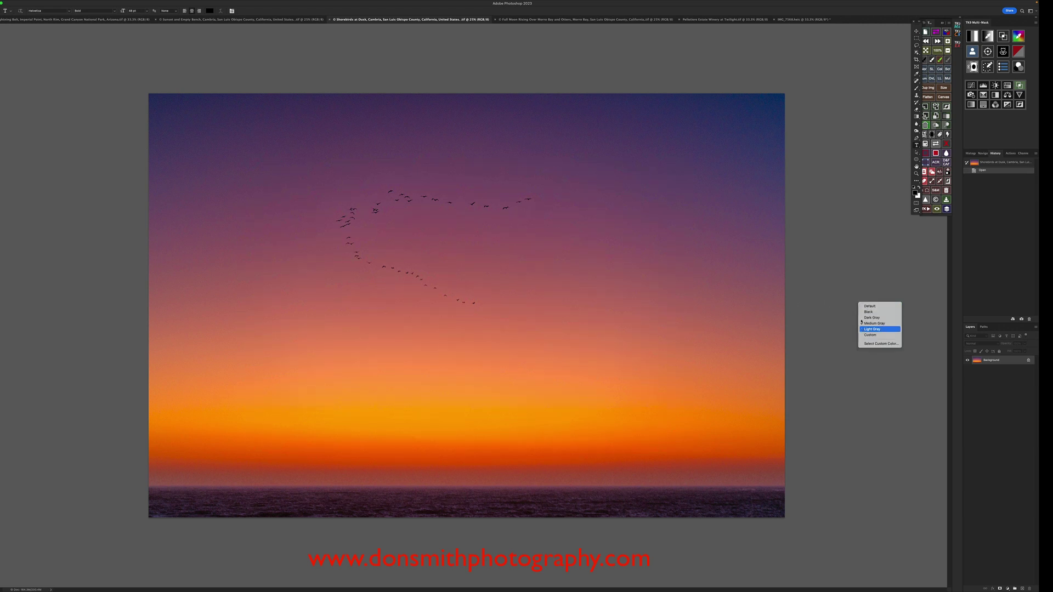
click(868, 312)
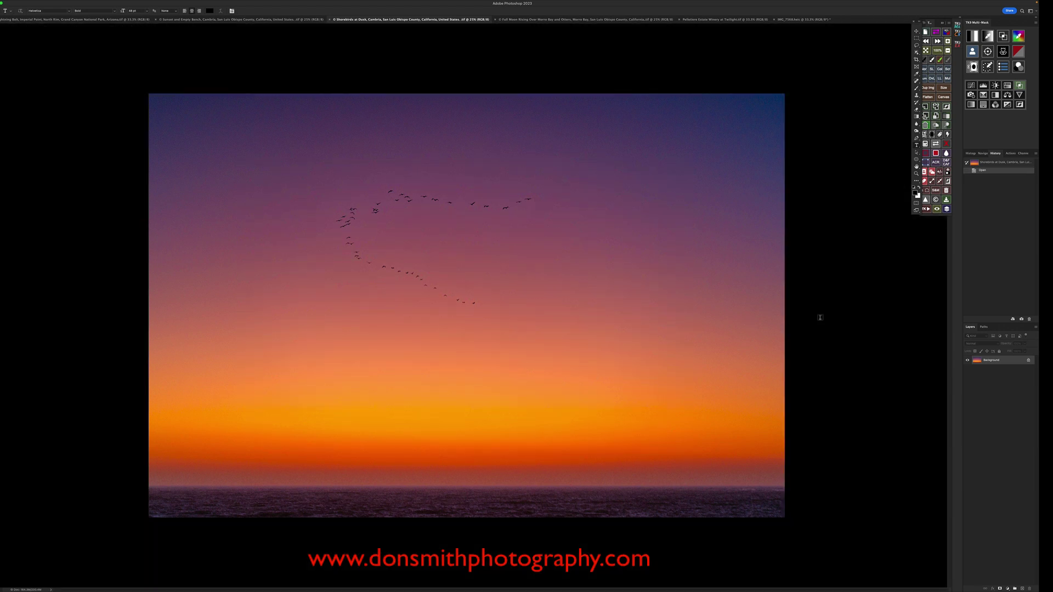
key(super+minus)
key(super+minus)
key(super+minus)
key(super+minus)
key(super+minus)
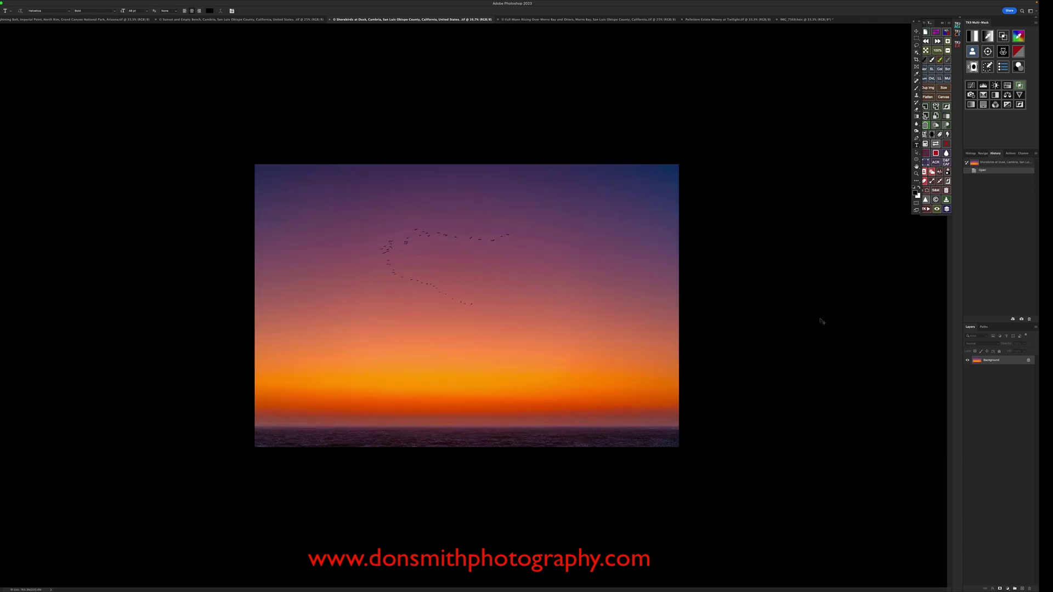
key(super+minus)
key(super+minus)
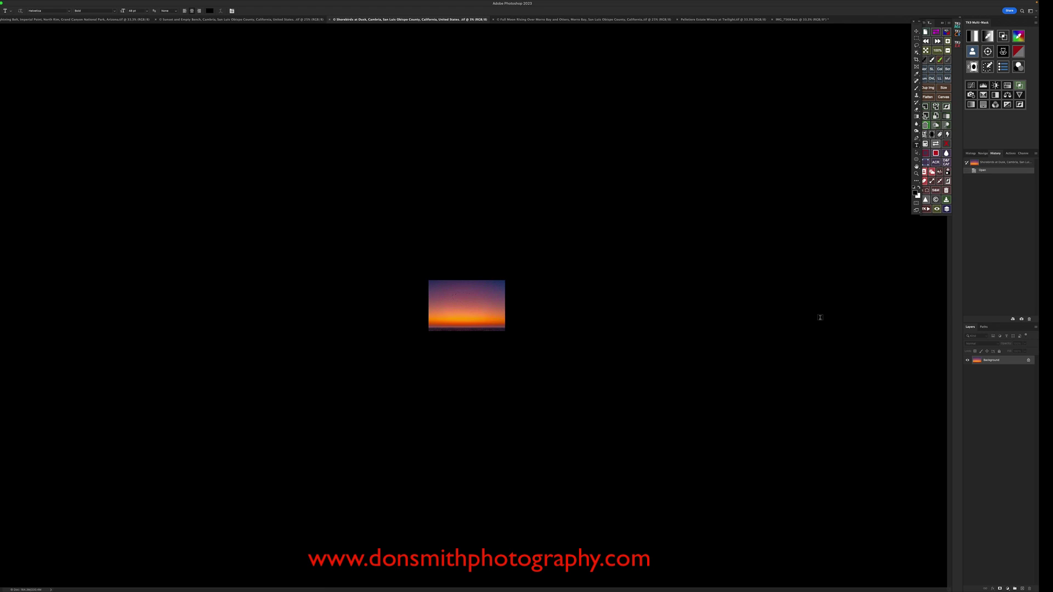
key(super+plus)
key(super+plus)
key(super+plus)
key(super+plus)
key(super+plus)
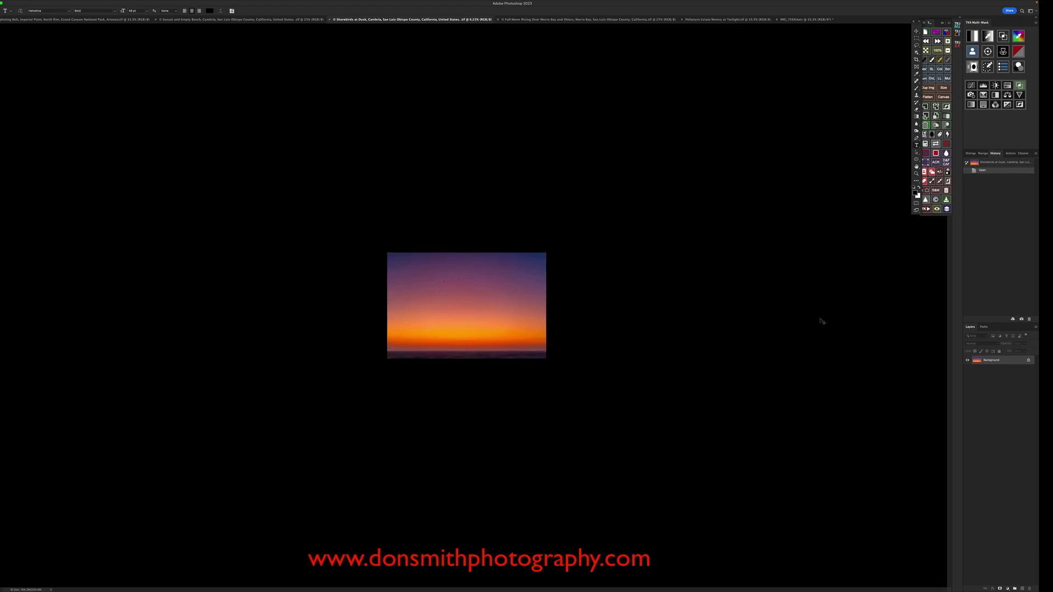
key(super+plus)
key(super+plus)
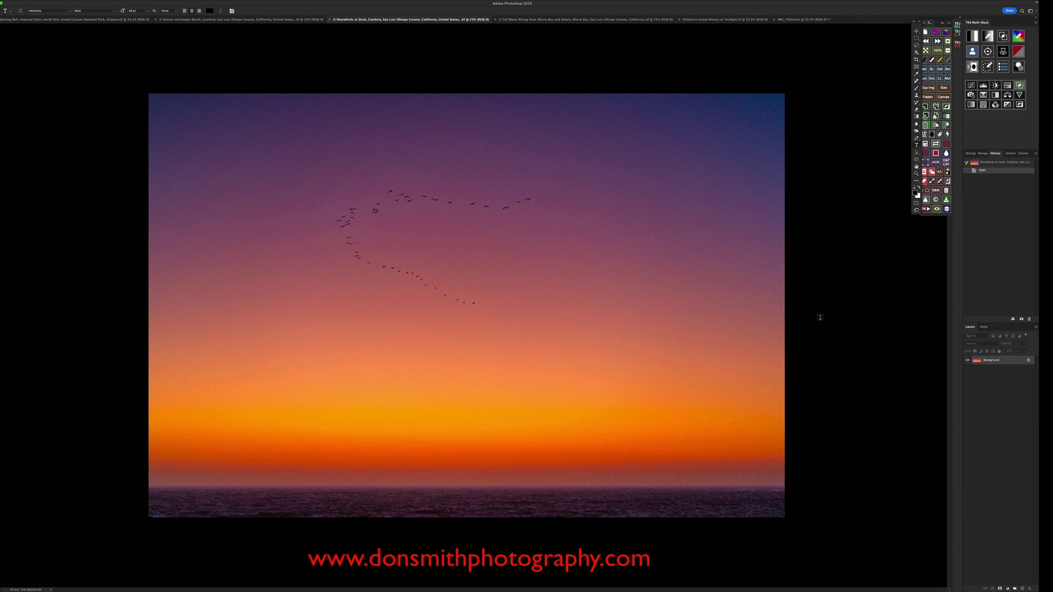
Step: Switch to the Sunset and Empty Bench image and change its canvas color to medium gray, followed by custom white
click(344, 69)
click(280, 19)
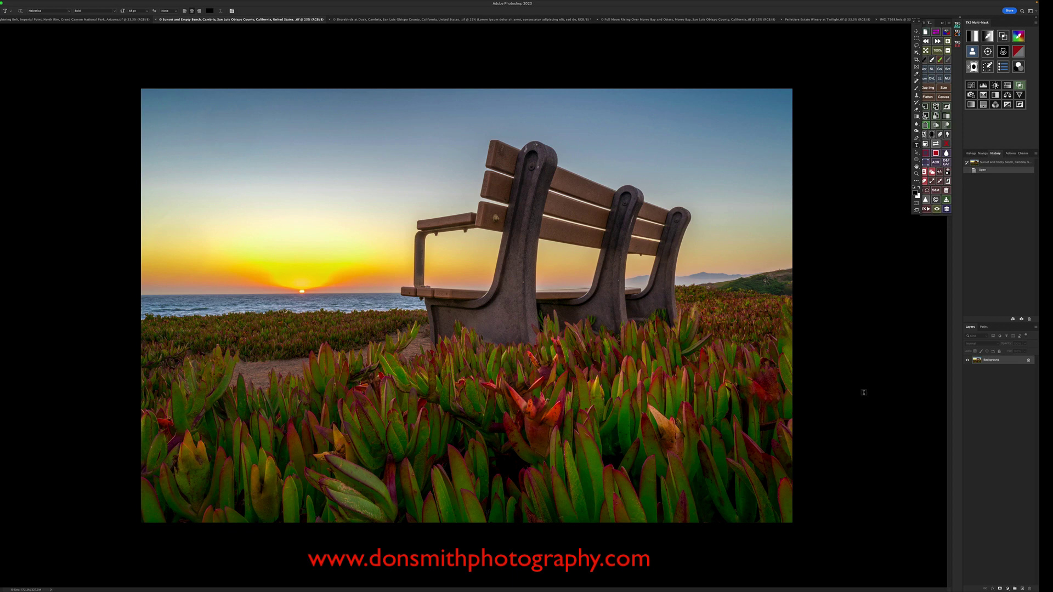
right_click(848, 332)
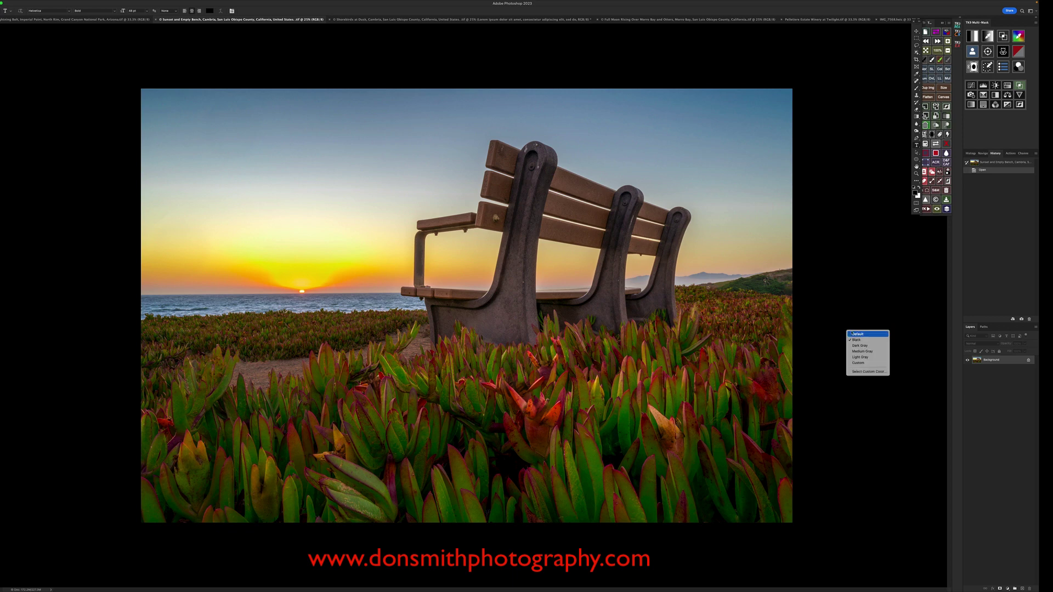
click(864, 350)
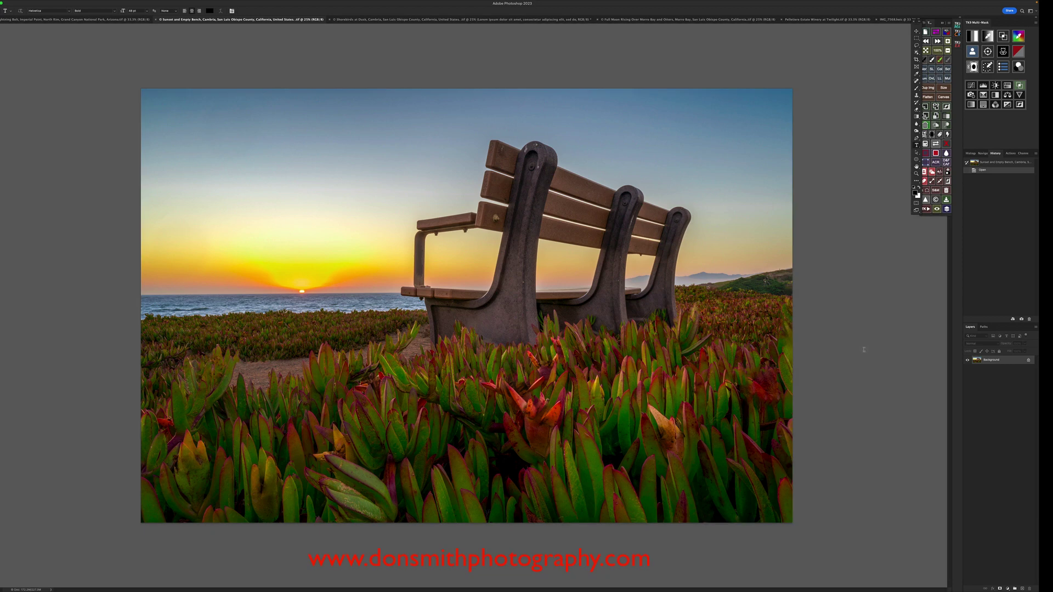
right_click(864, 349)
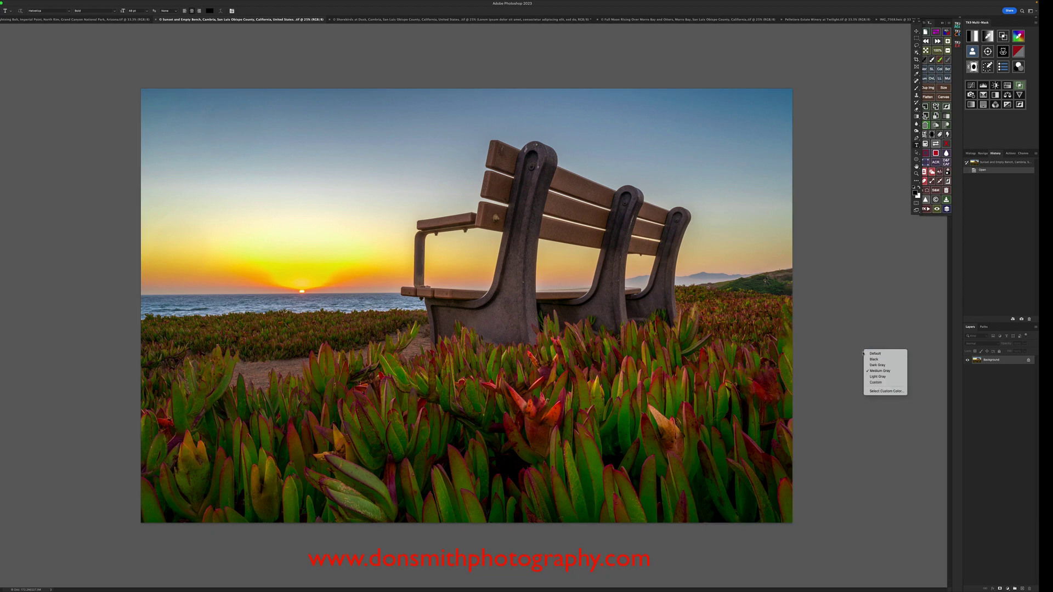
click(874, 383)
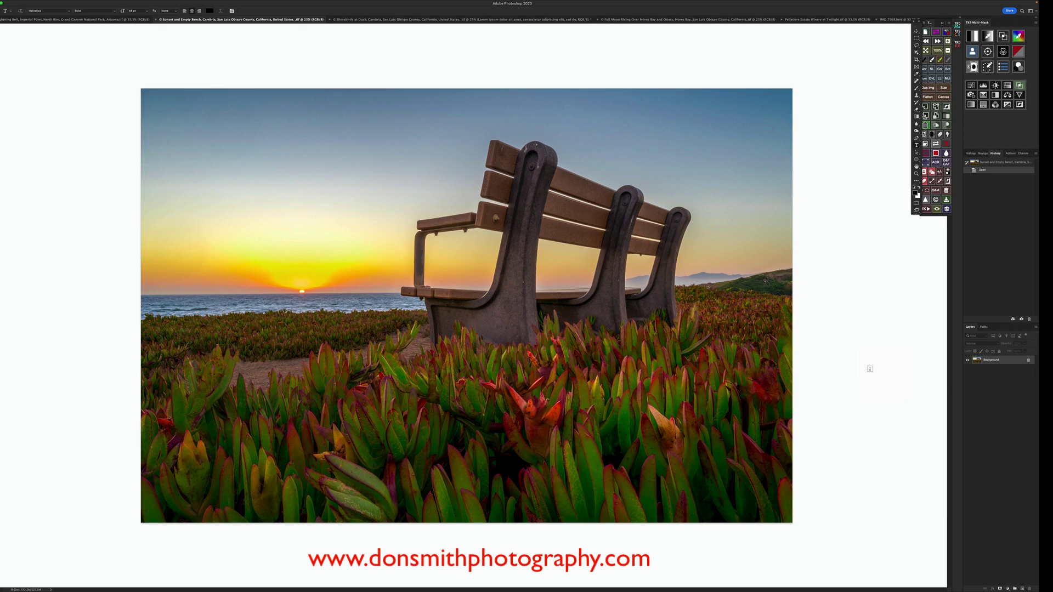
Step: Examine the bench photo against the white canvas at thumbnail size, fitted to the screen and slightly reduced
key(super+minus)
key(super+minus)
key(super+minus)
key(super+minus)
key(super+minus)
key(super+minus)
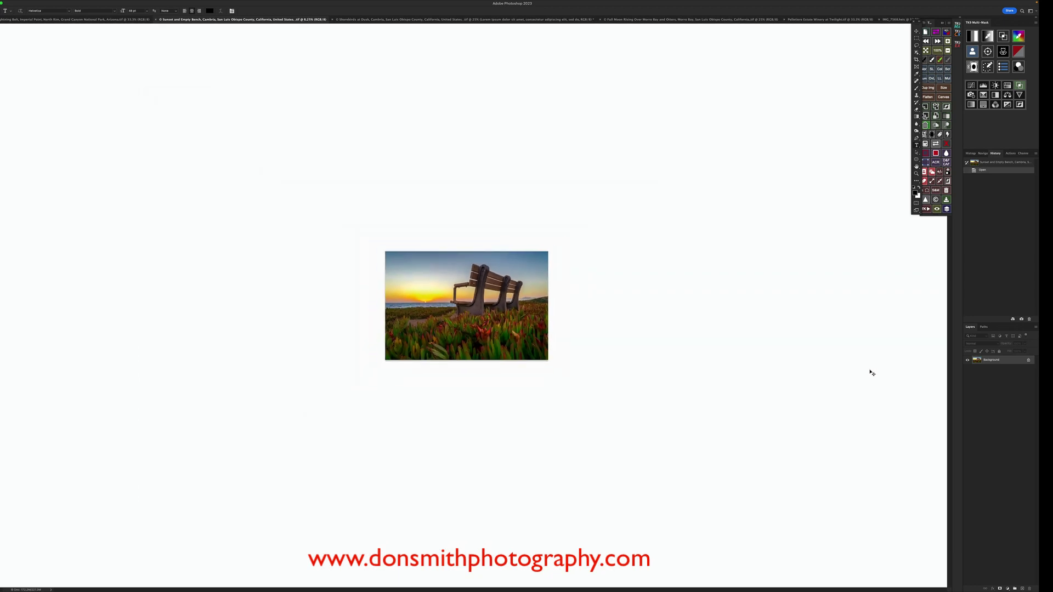
key(super+0)
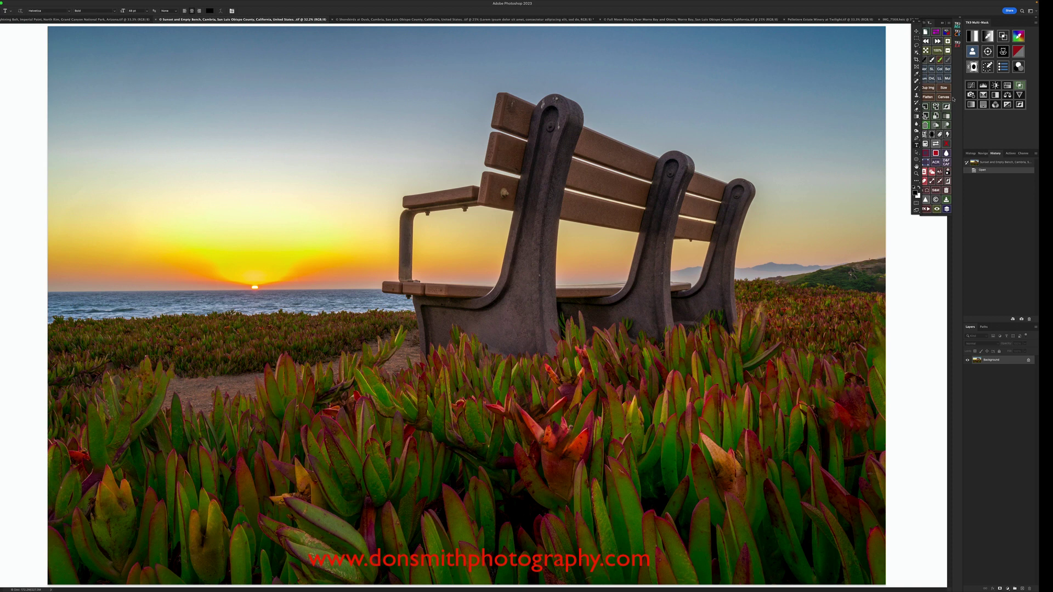
click(948, 50)
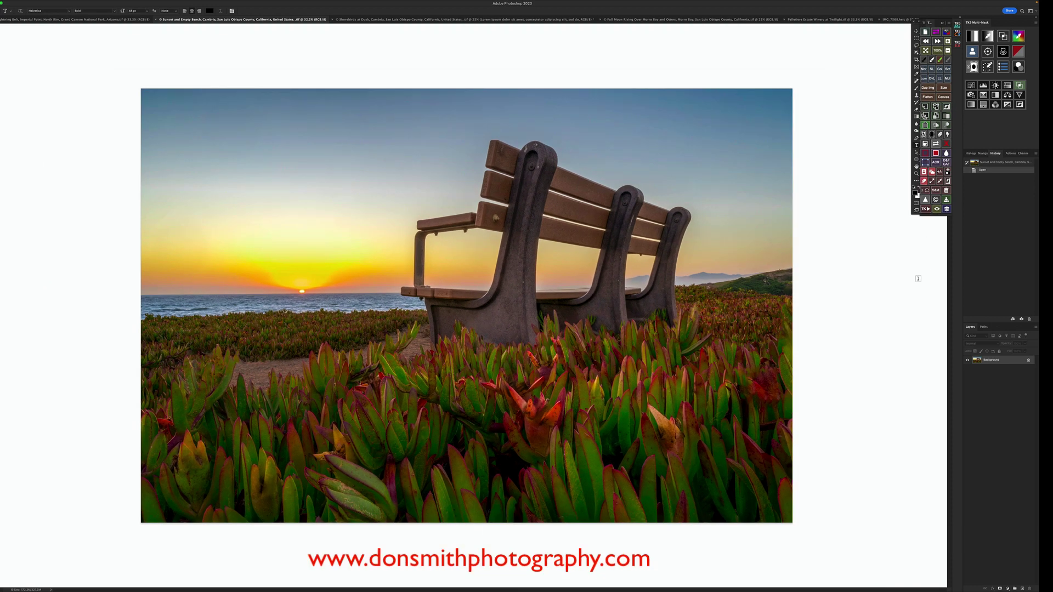
Step: Set the canvas color around the bench photo to medium gray and compare the image at thumbnail and enlarged size
right_click(904, 291)
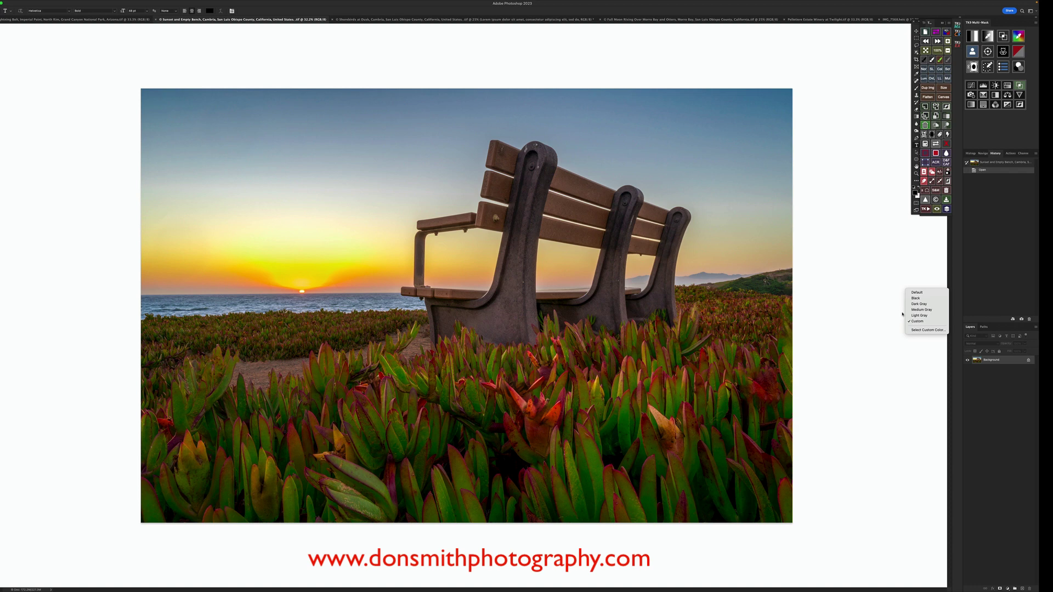
click(921, 309)
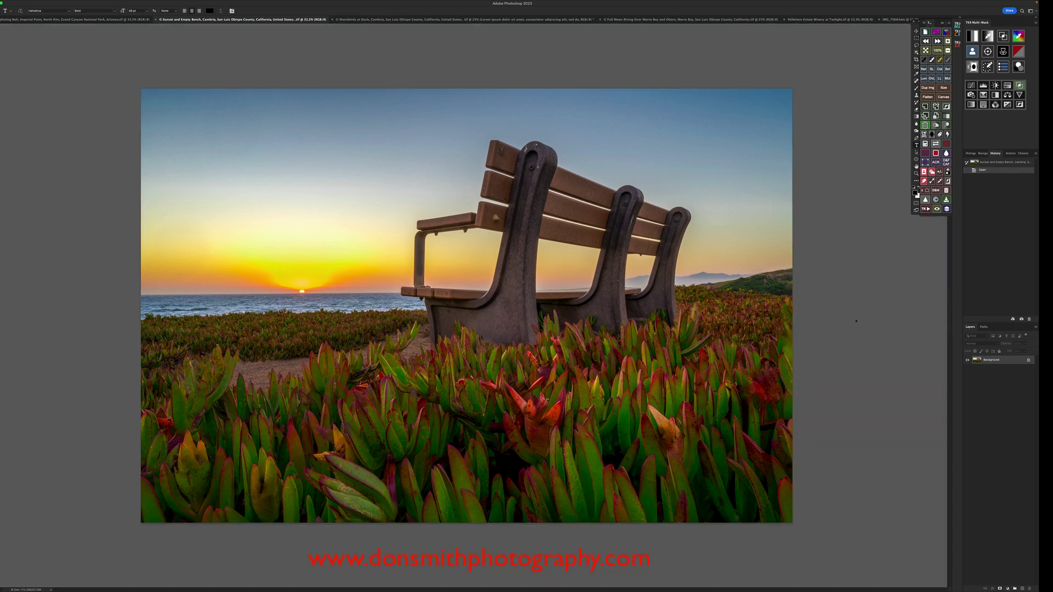
key(ctrl+minus)
key(ctrl+minus)
key(ctrl+minus)
key(ctrl+minus)
key(ctrl+minus)
key(ctrl+minus)
key(ctrl+minus)
key(ctrl+minus)
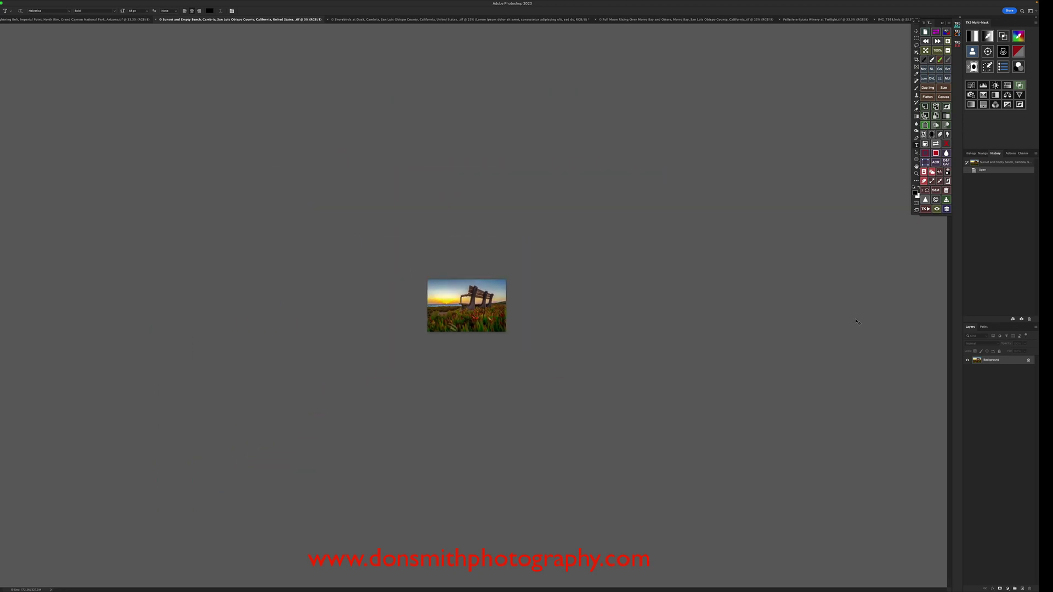
key(ctrl+minus)
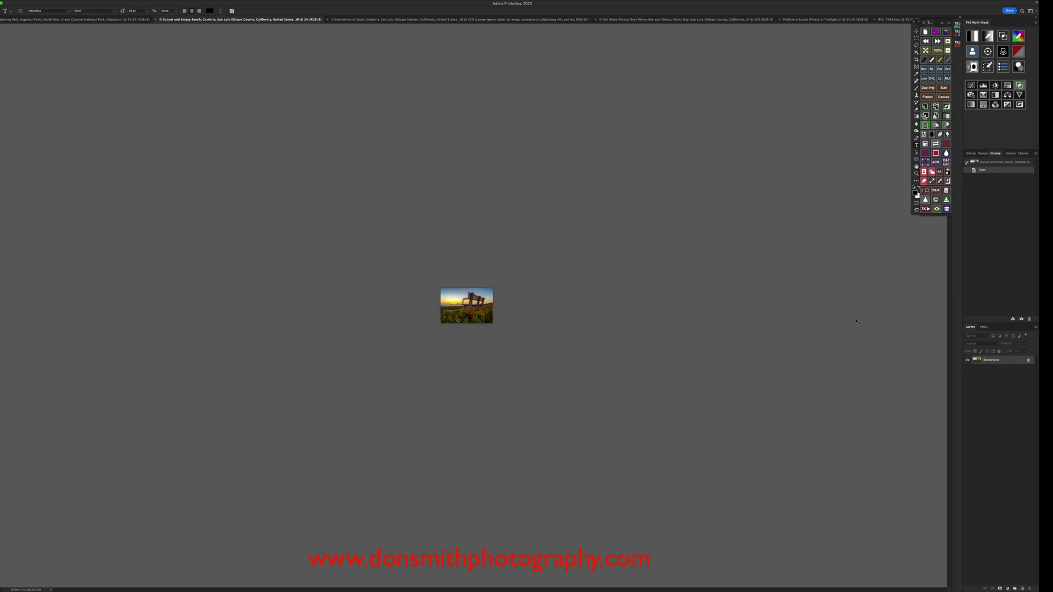
key(ctrl+plus)
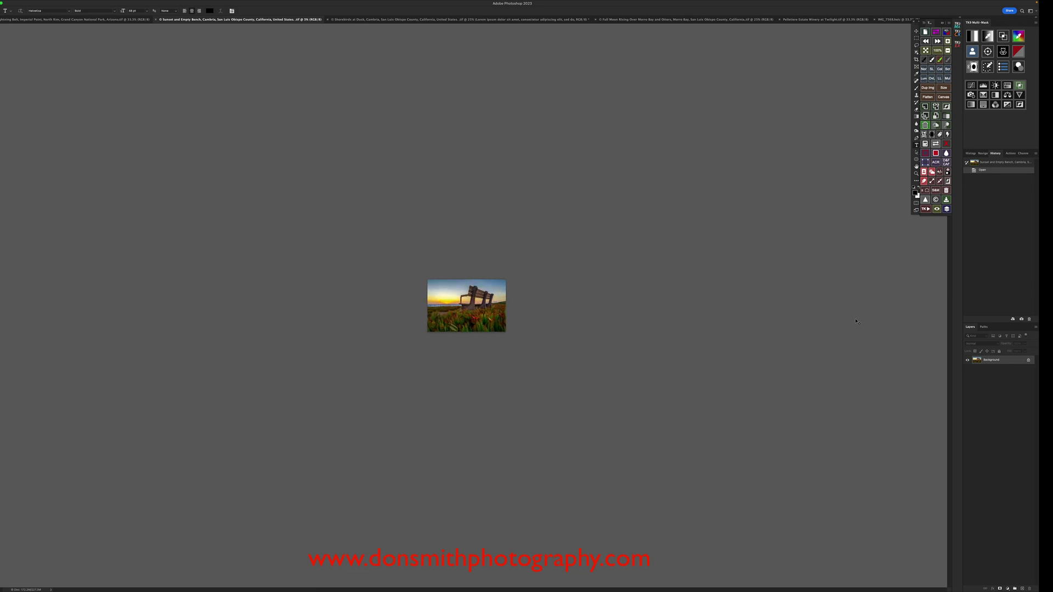
key(ctrl+plus)
key(ctrl+plus)
key(ctrl+plus)
key(ctrl+plus)
key(ctrl+plus)
key(ctrl+plus)
key(ctrl+plus)
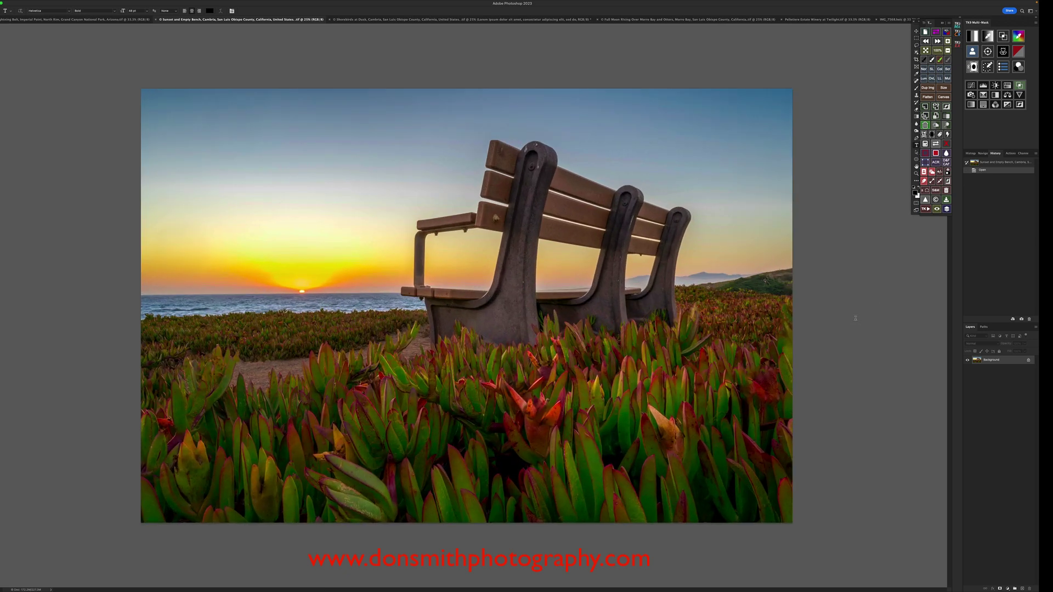
Step: Set the canvas color around the bench photo to black and compare the image at thumbnail and enlarged size
right_click(855, 318)
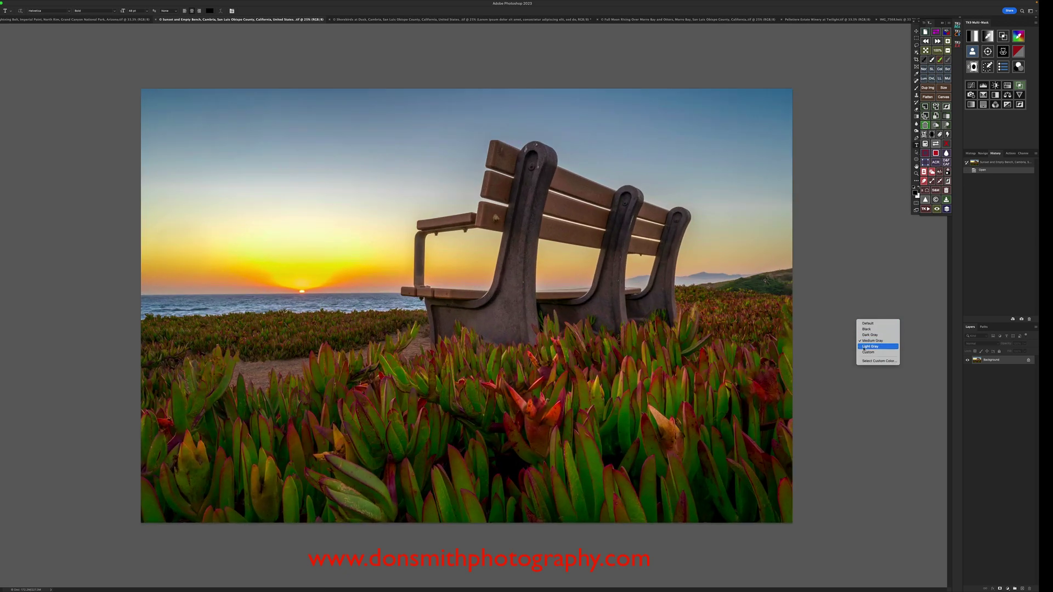
click(869, 329)
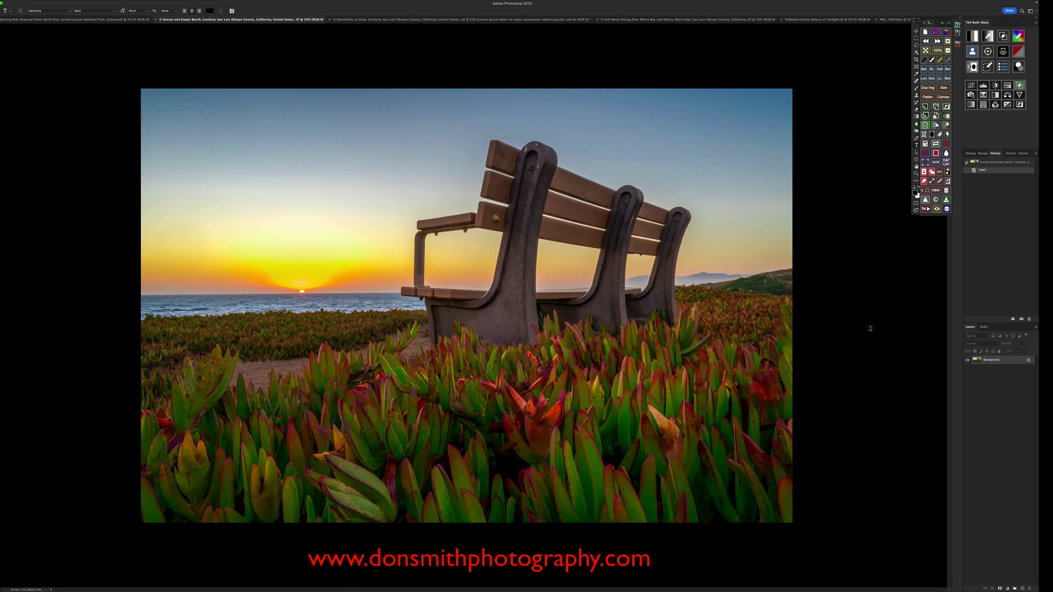
key(ctrl+minus)
key(ctrl+minus)
key(ctrl+minus)
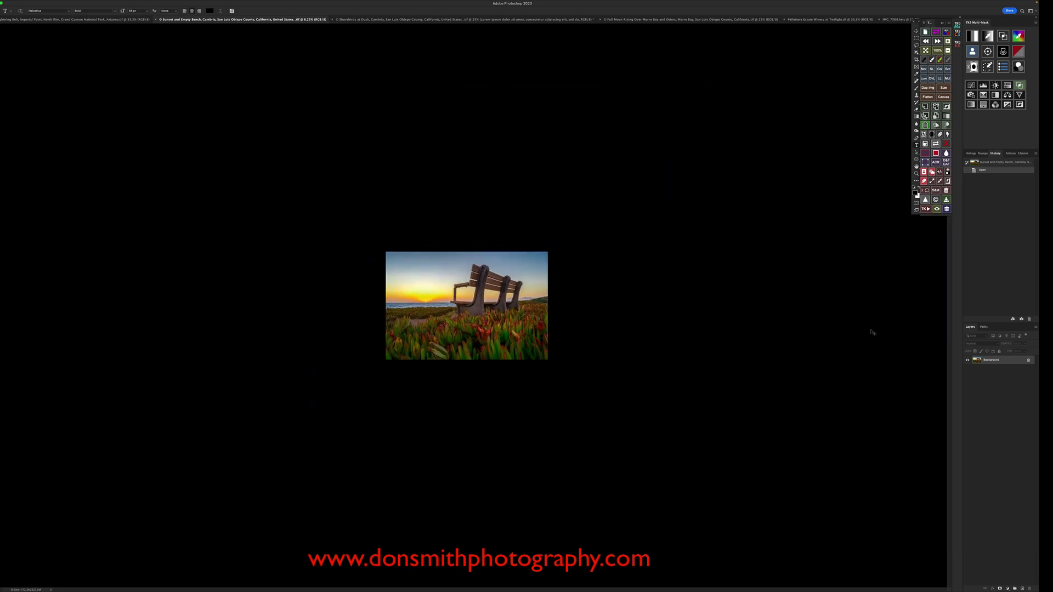
key(ctrl+minus)
key(ctrl+minus)
key(ctrl+minus)
key(ctrl+minus)
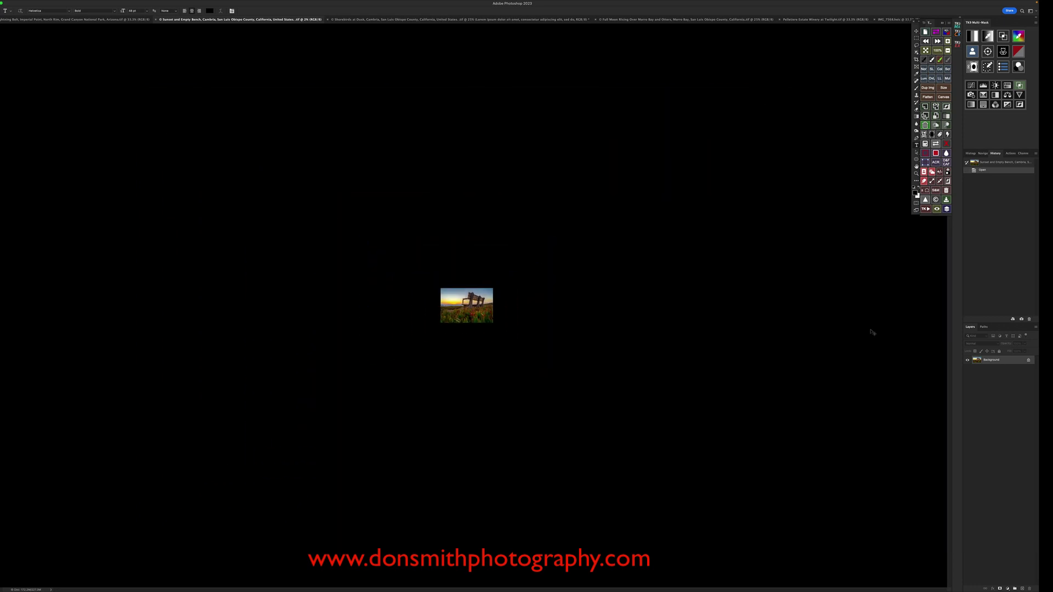
key(ctrl+plus)
key(ctrl+plus)
key(ctrl+plus)
key(ctrl+plus)
key(ctrl+plus)
key(ctrl+plus)
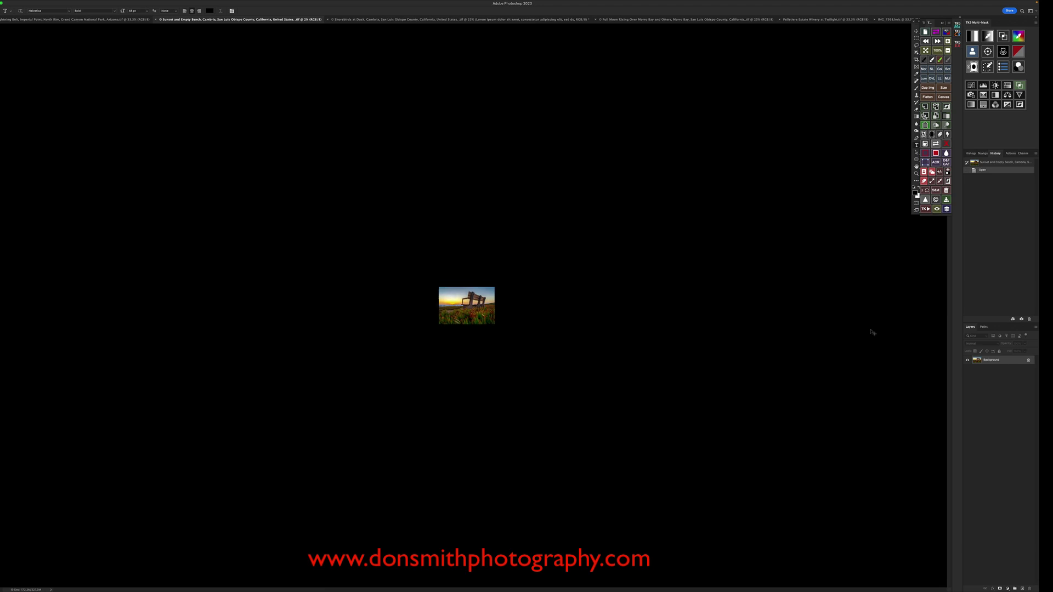
key(ctrl+plus)
key(ctrl+plus)
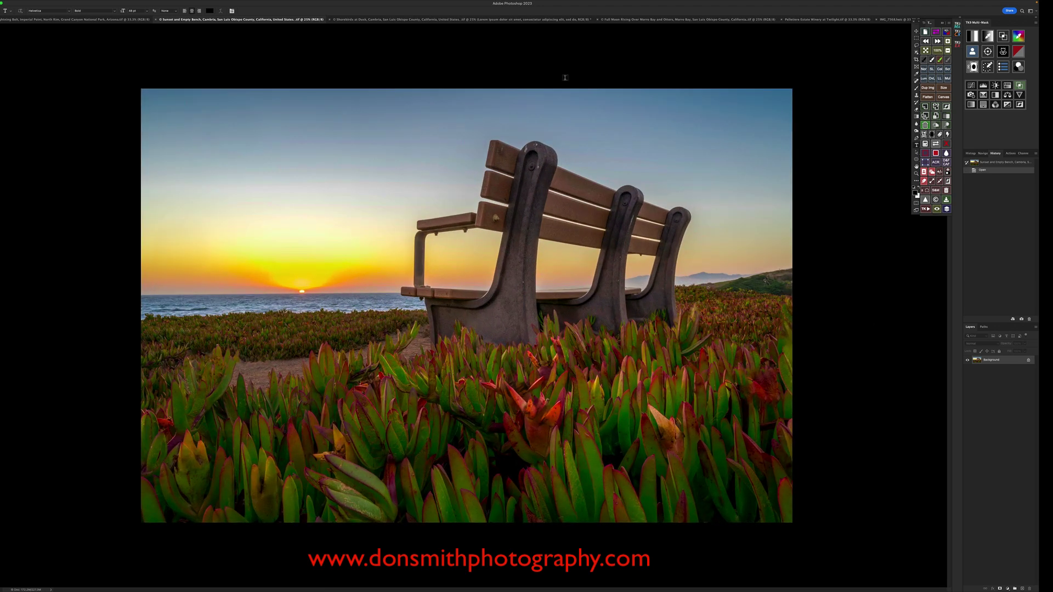
Step: Switch to the Grand Canyon lightning bolt image, shrink it to thumbnail size and set its canvas color to medium gray
click(120, 21)
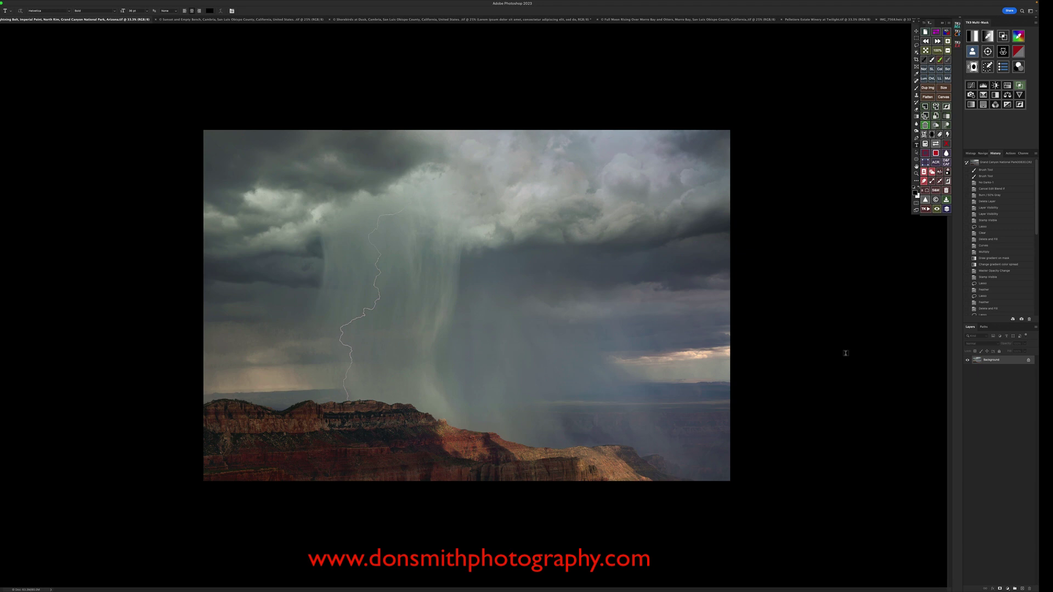
key(super+minus)
key(super+minus)
key(super+minus)
key(super+minus)
key(super+minus)
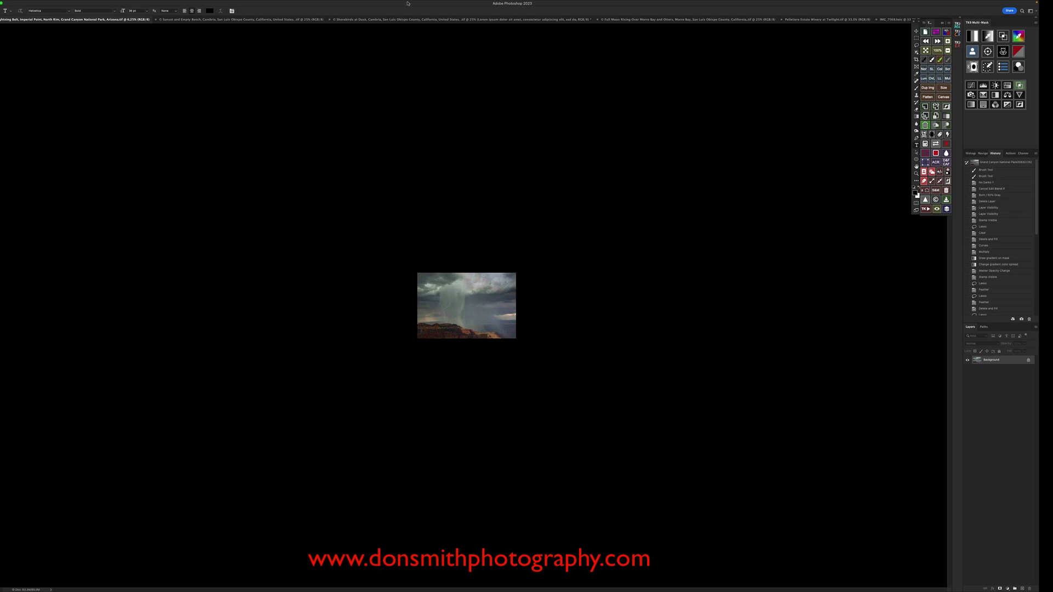
right_click(659, 275)
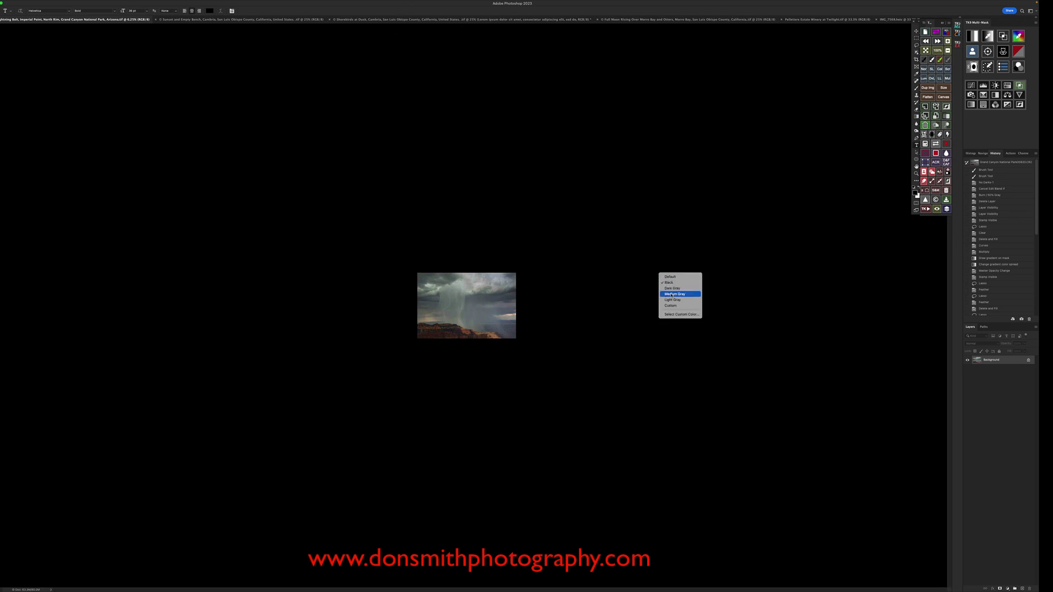
click(671, 294)
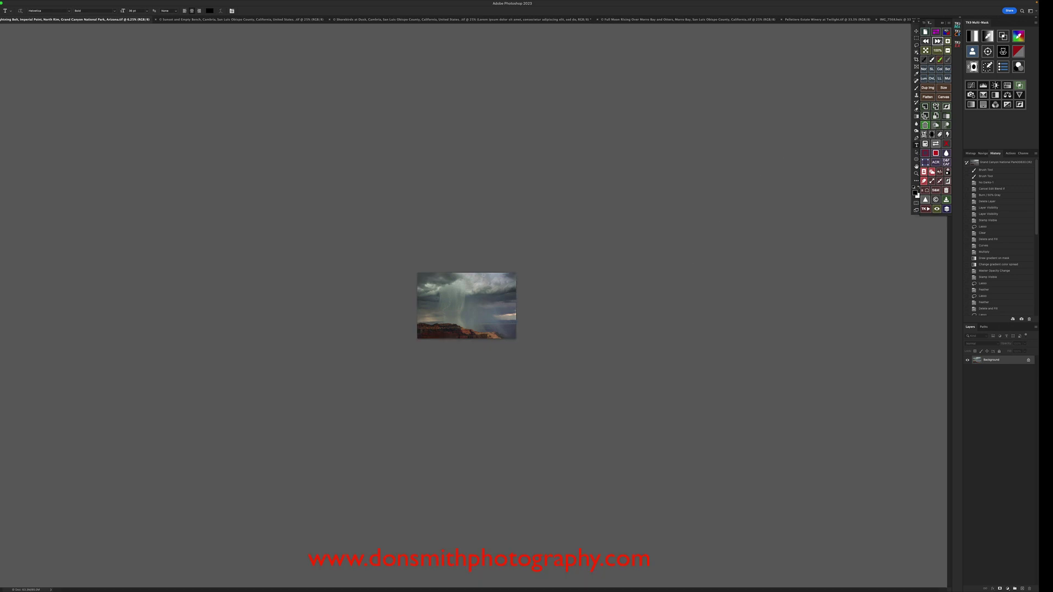
Step: Enlarge the lightning bolt image until it nearly fills the window and set its canvas color to custom white
click(947, 41)
click(947, 41)
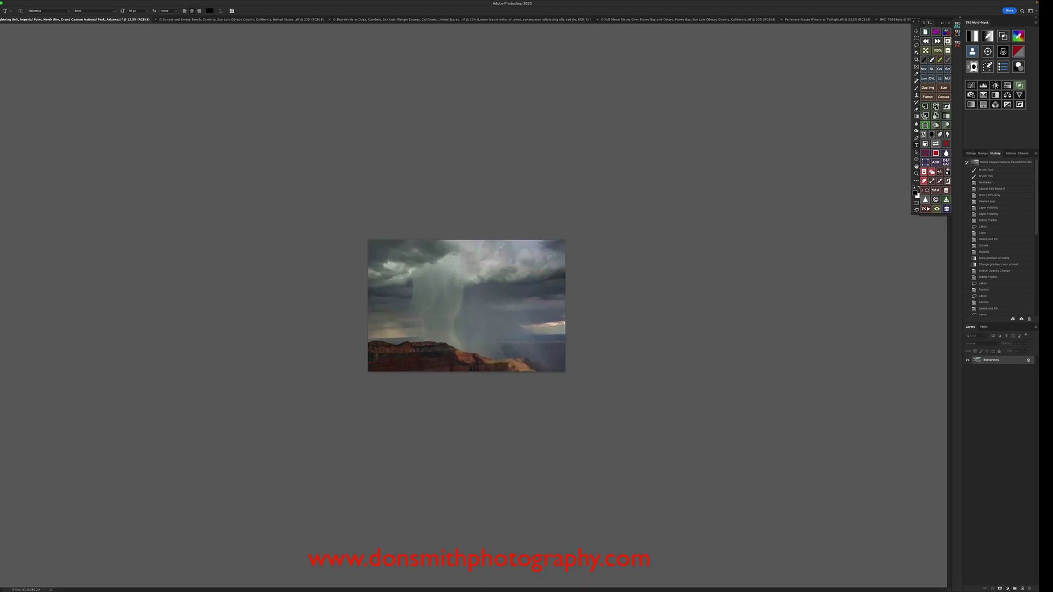
click(948, 41)
click(947, 41)
click(948, 42)
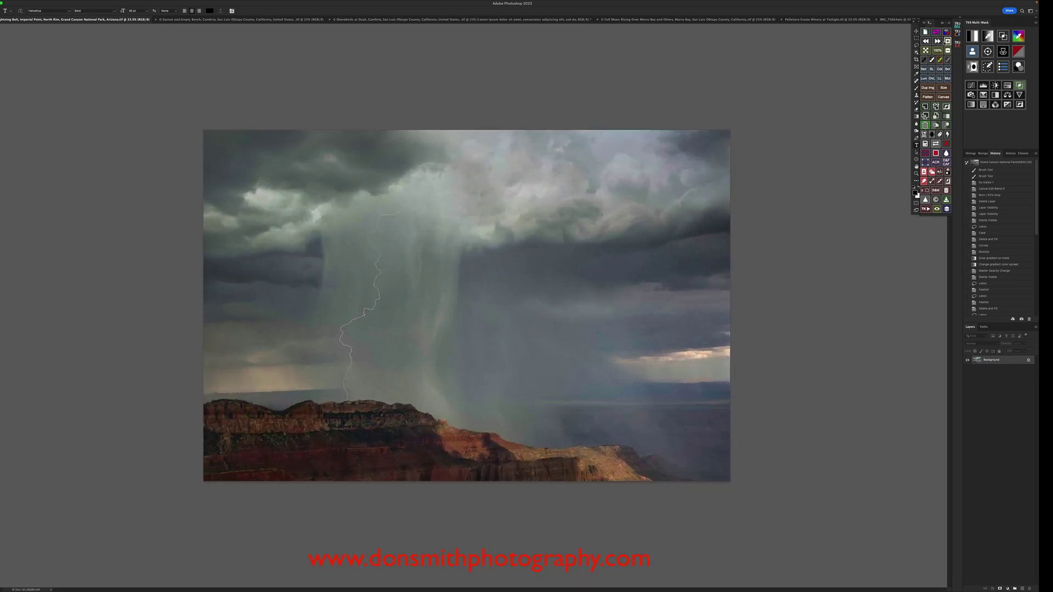
click(947, 42)
right_click(913, 271)
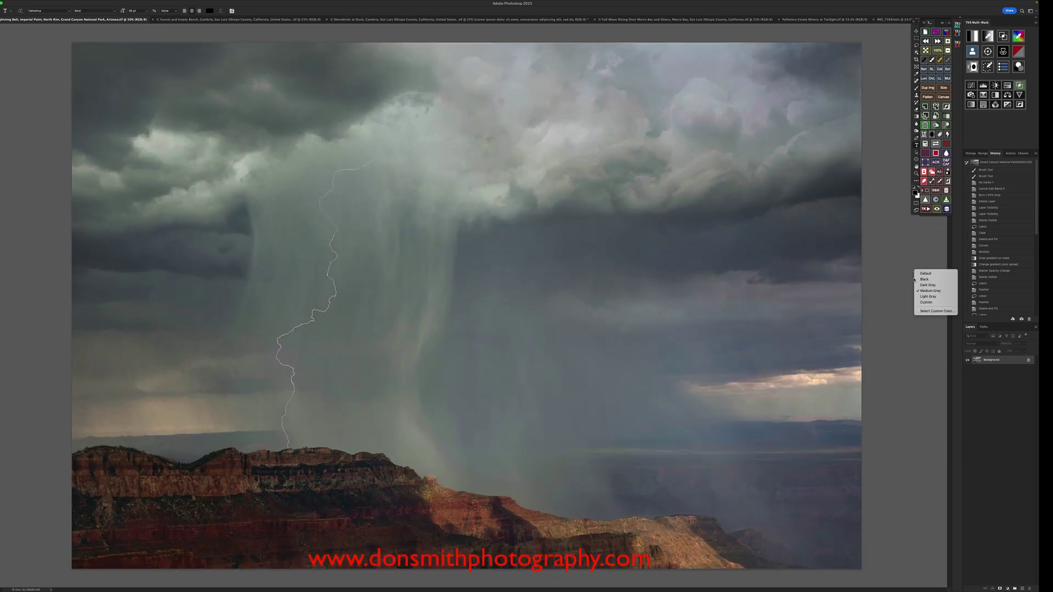
click(927, 302)
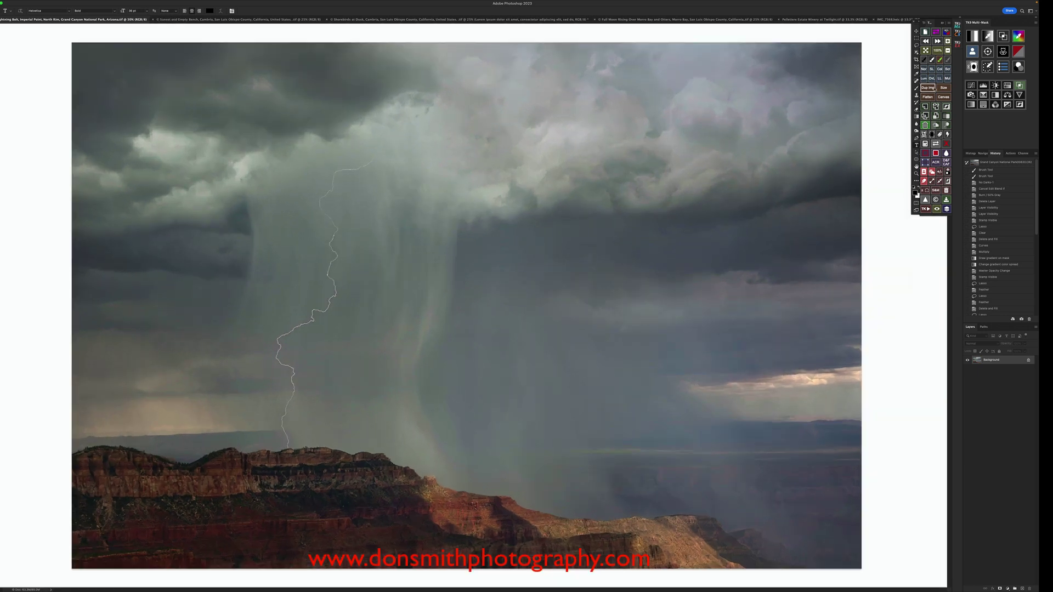
Step: Shrink the lightning bolt image to thumbnail size, enlarge it to about half the window's width and set its canvas color to medium gray
click(947, 51)
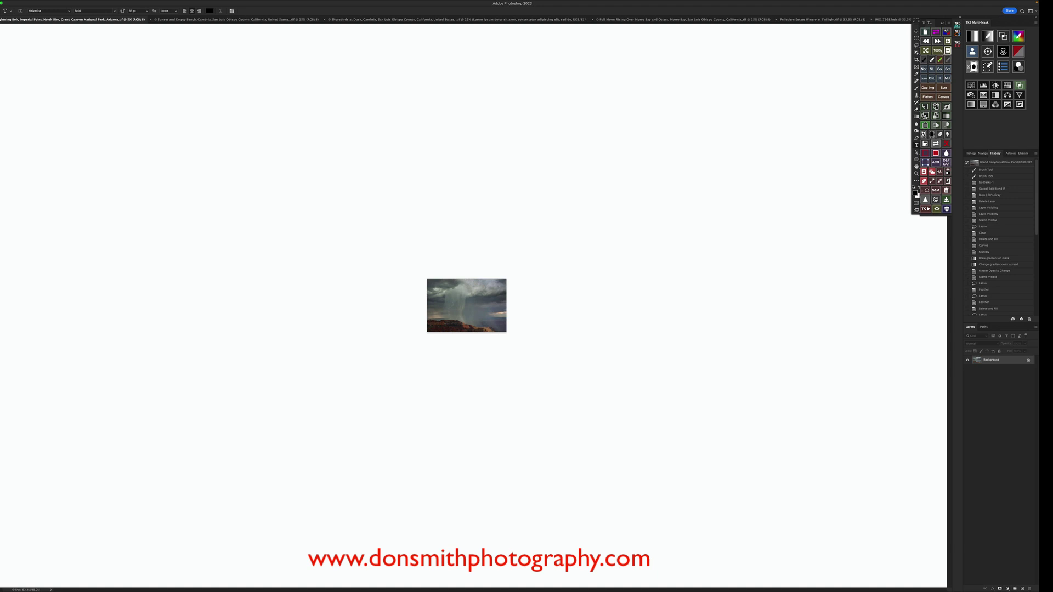
click(947, 41)
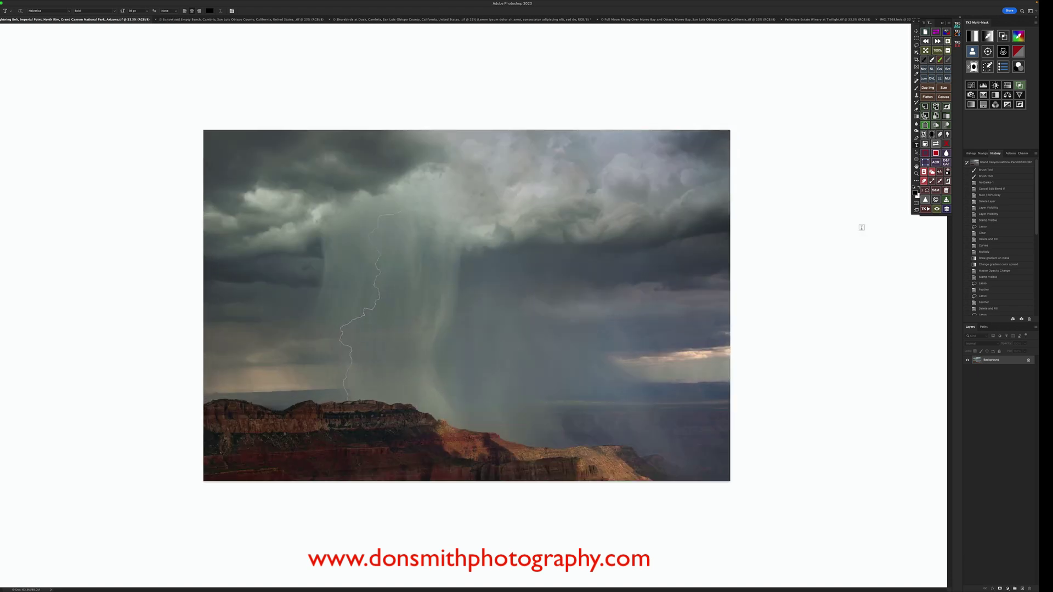
right_click(847, 254)
key(Escape)
right_click(854, 272)
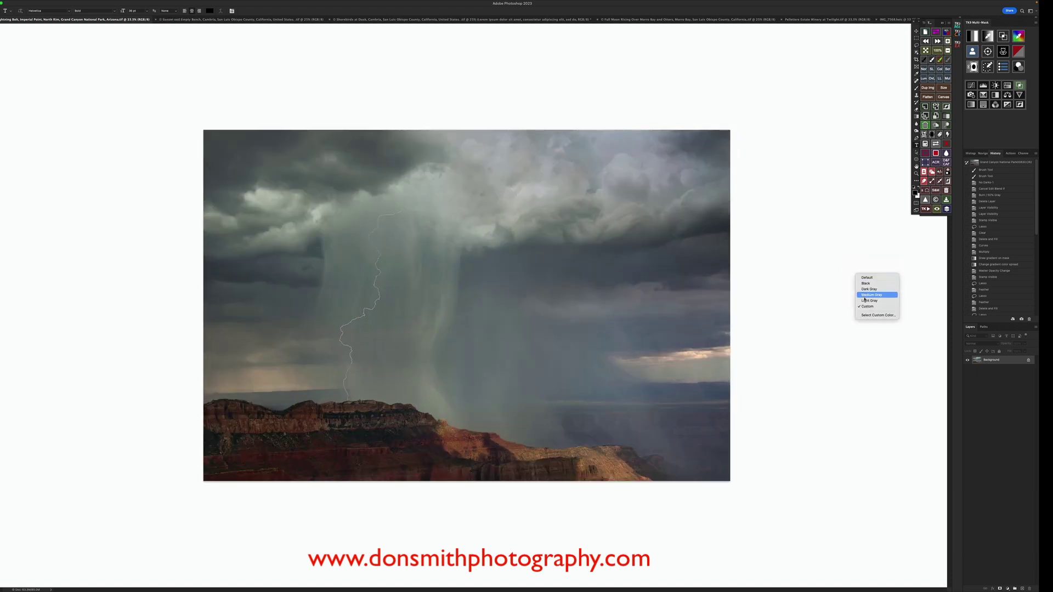
click(865, 296)
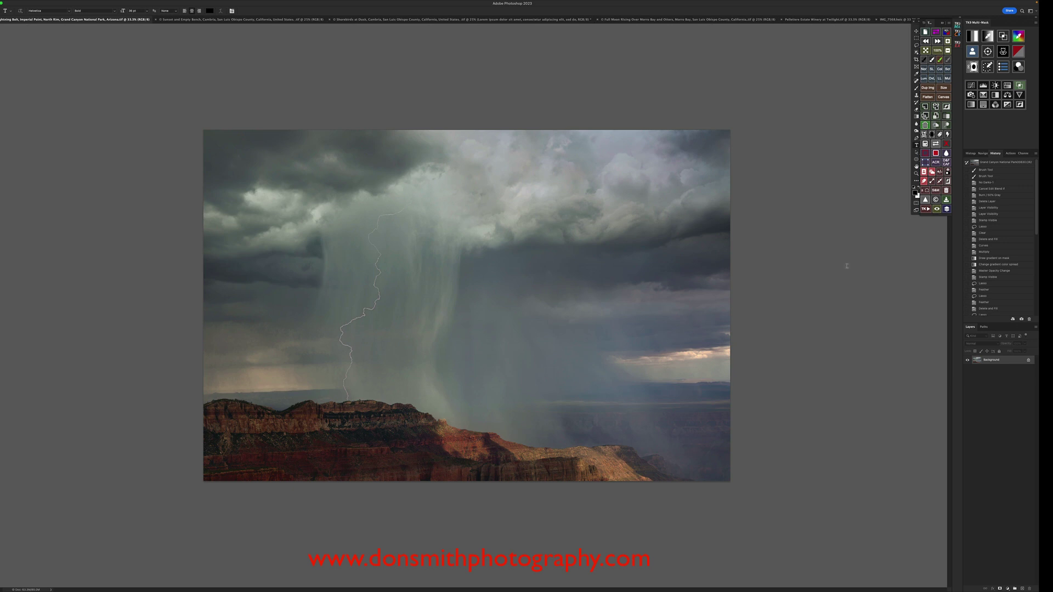
Step: Change the canvas color around the lightning bolt image to black, dark gray and finally light gray to compare the backgrounds
right_click(847, 267)
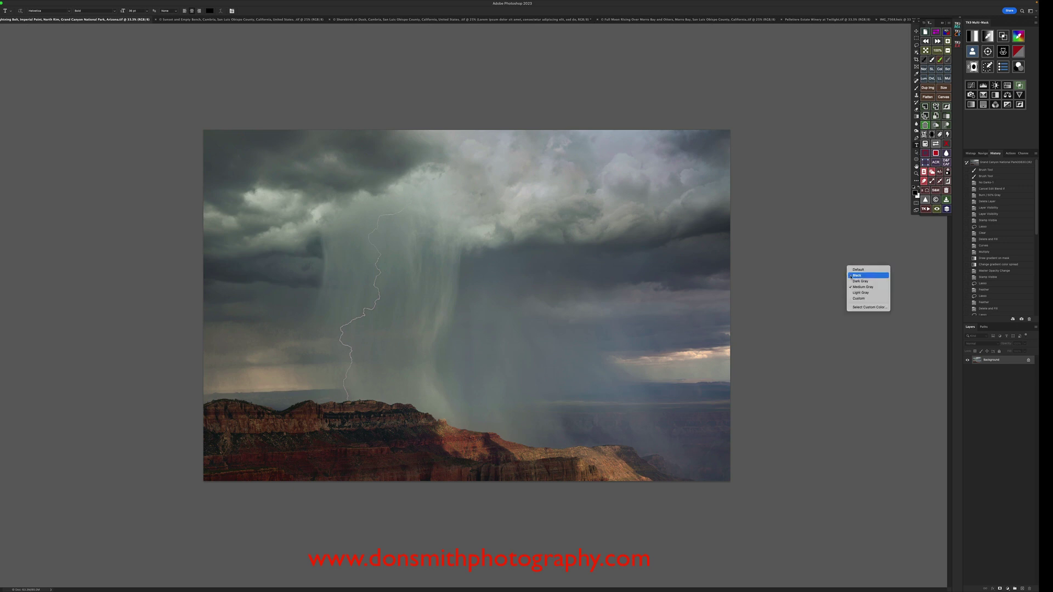
click(847, 275)
right_click(843, 274)
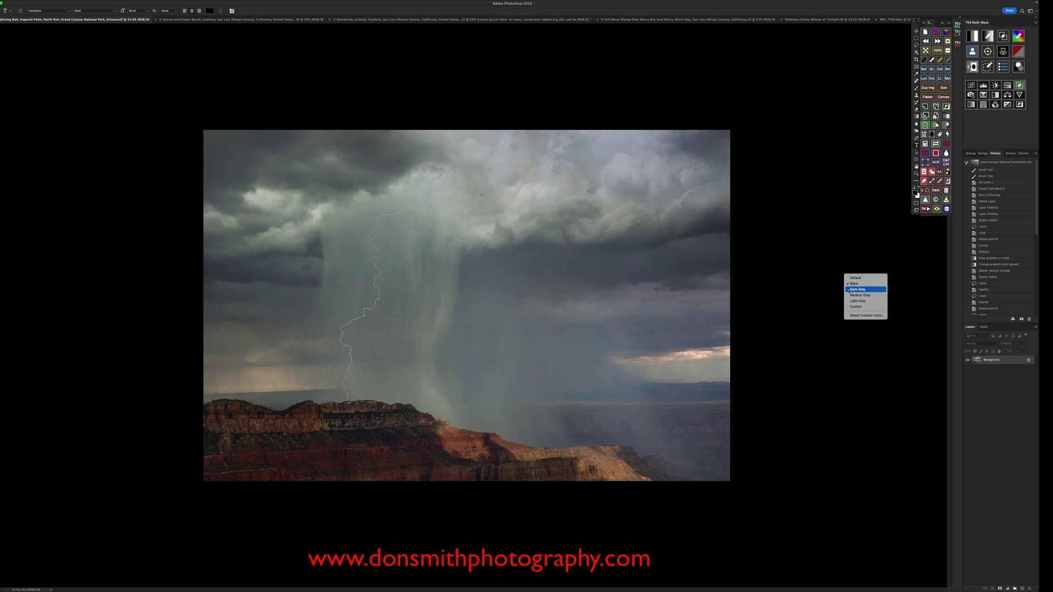
click(849, 291)
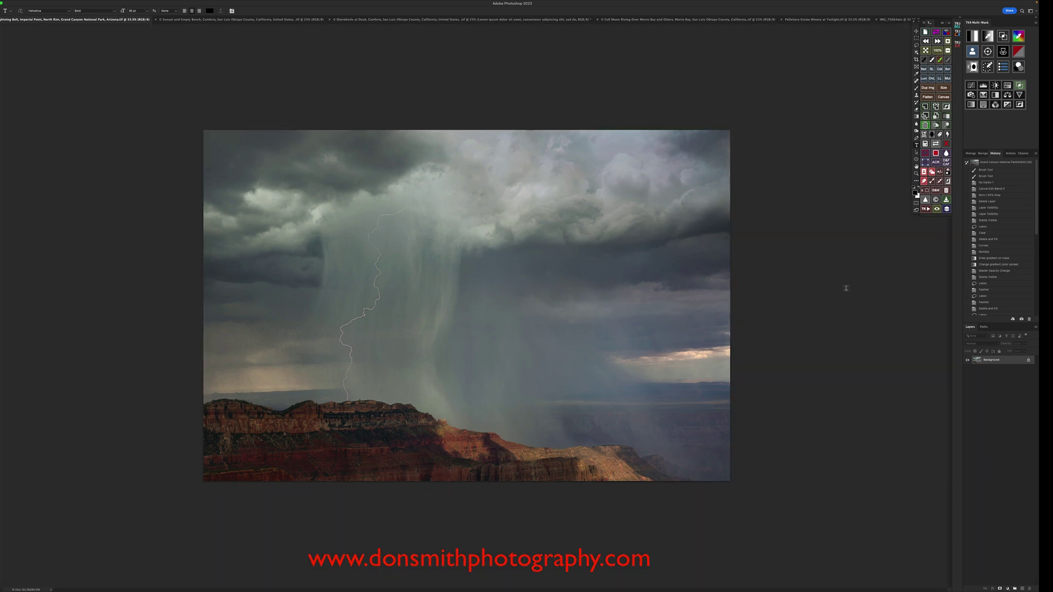
right_click(845, 288)
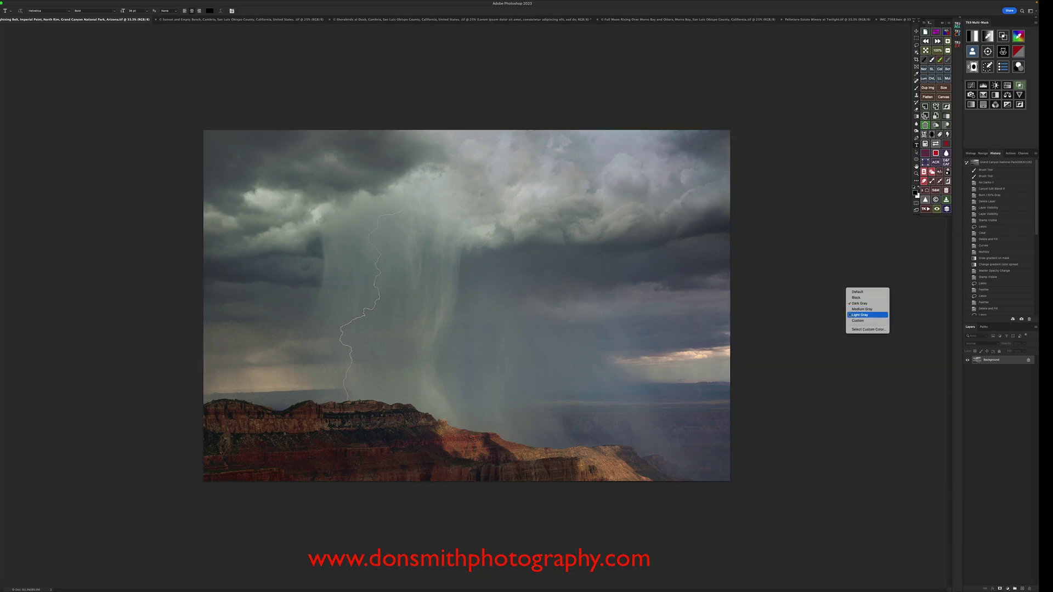
click(852, 315)
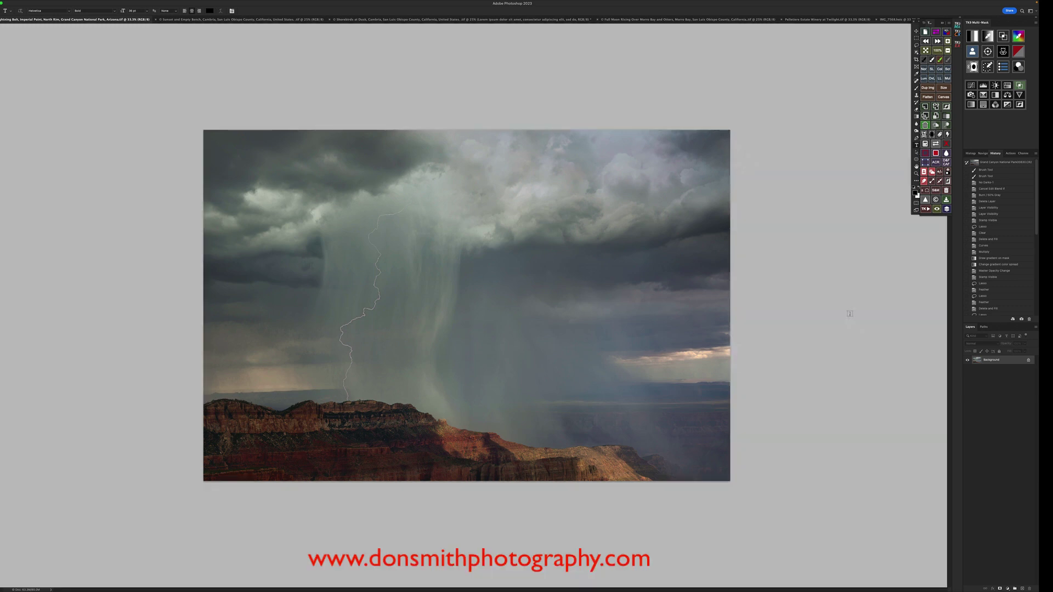